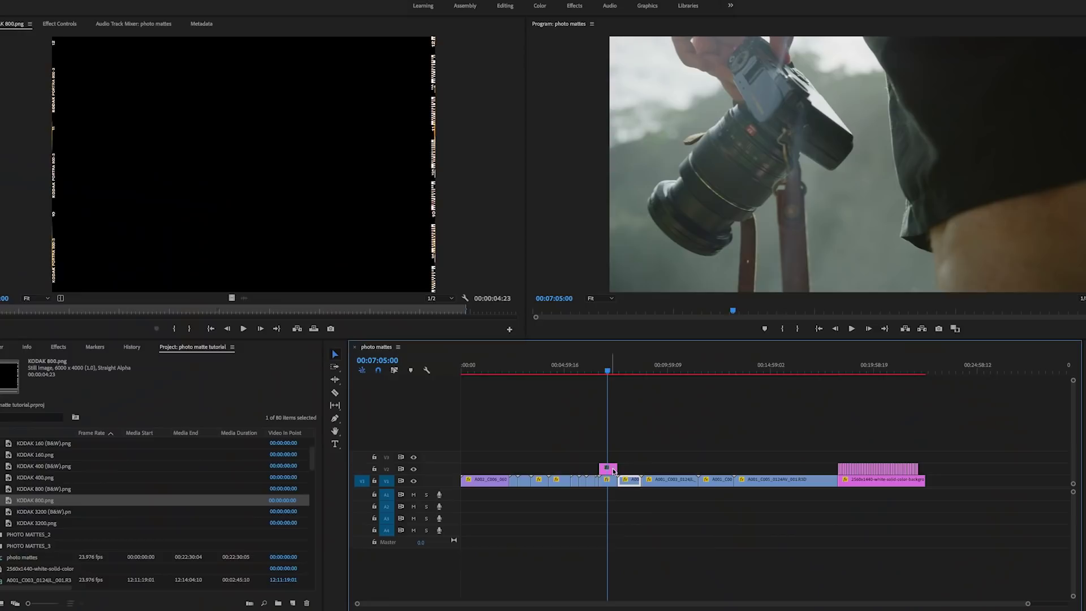
Preview KODAK 800.png and the 4 STRIP - KODAK 200 FLASHED (B&W).png matte from the PHOTO MATTES_2 bin
double_click(7, 502)
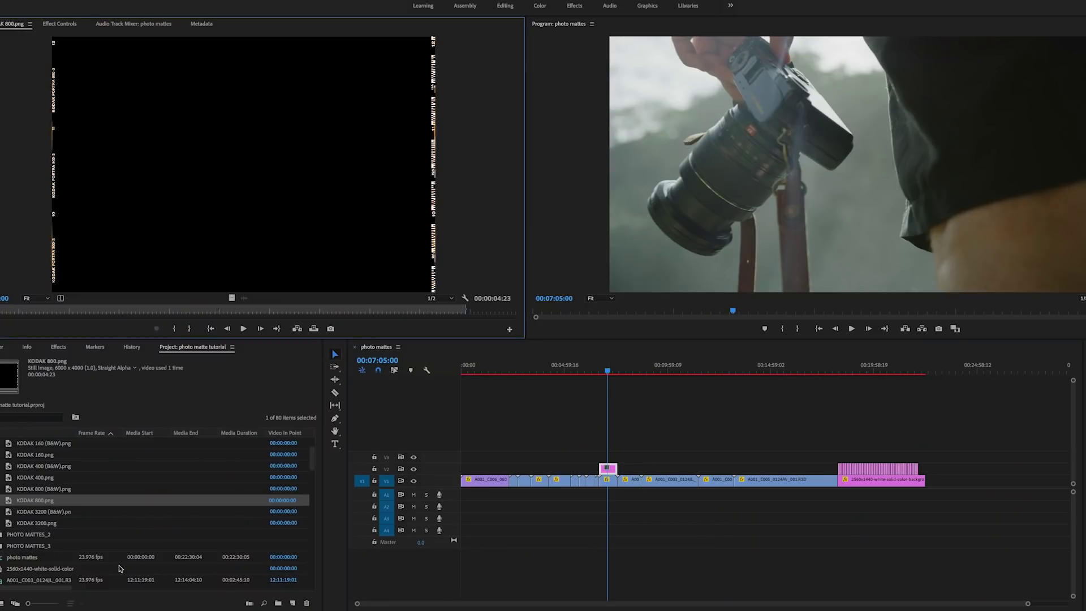
left_click(1, 534)
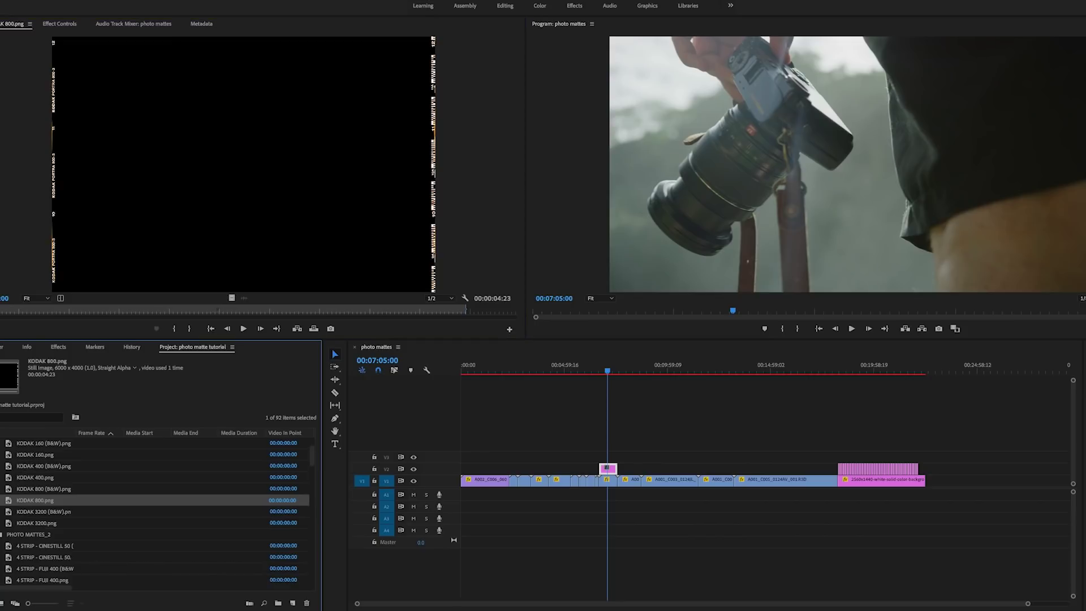
scroll(7, 544, "down", 3)
double_click(25, 511)
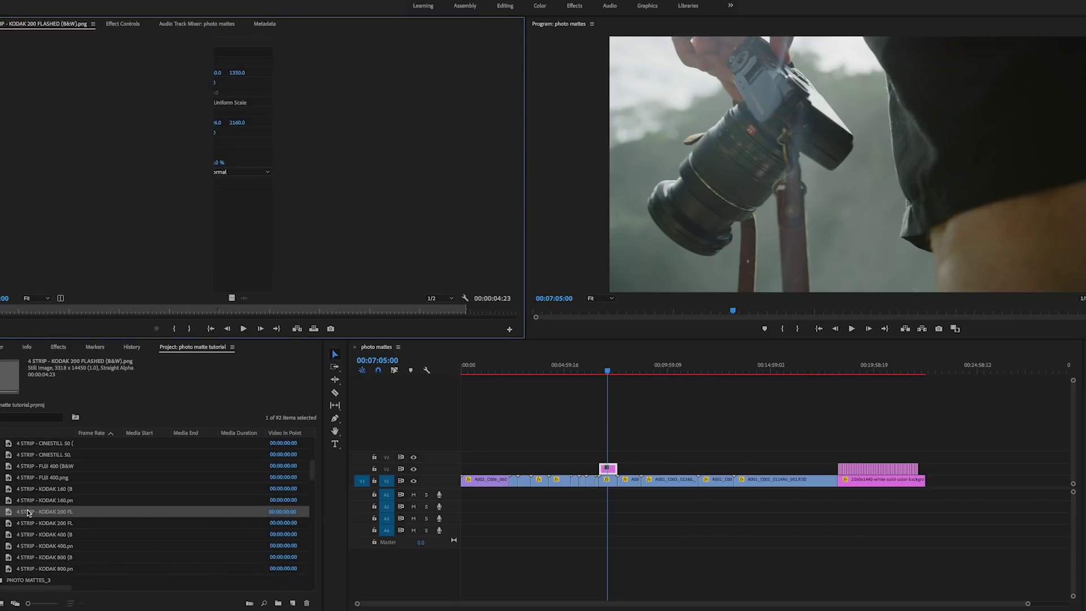
scroll(39, 496, "up", 5)
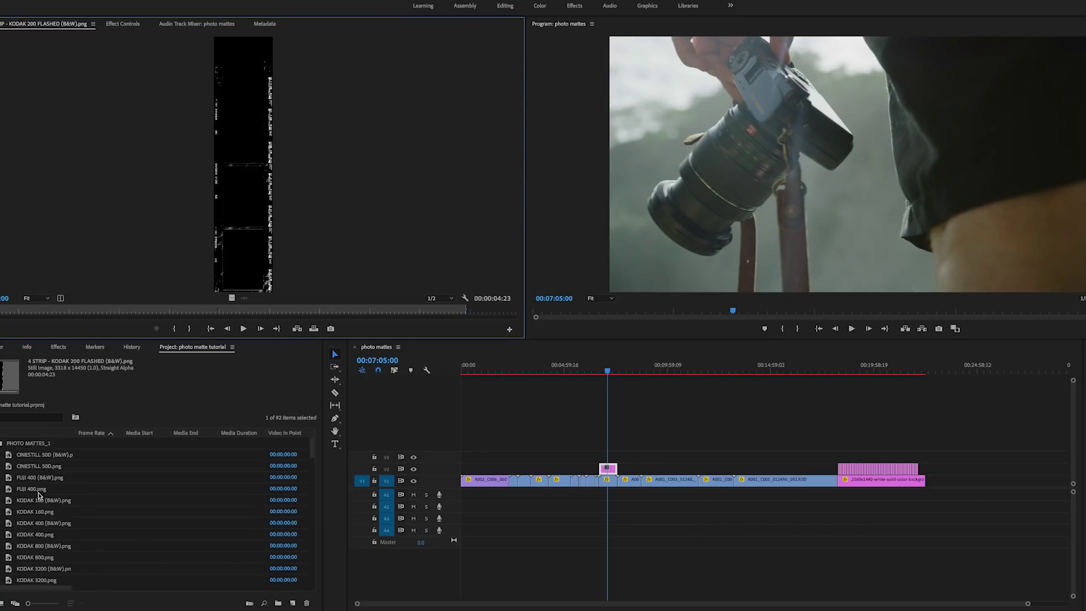
scroll(33, 513, "down", 3)
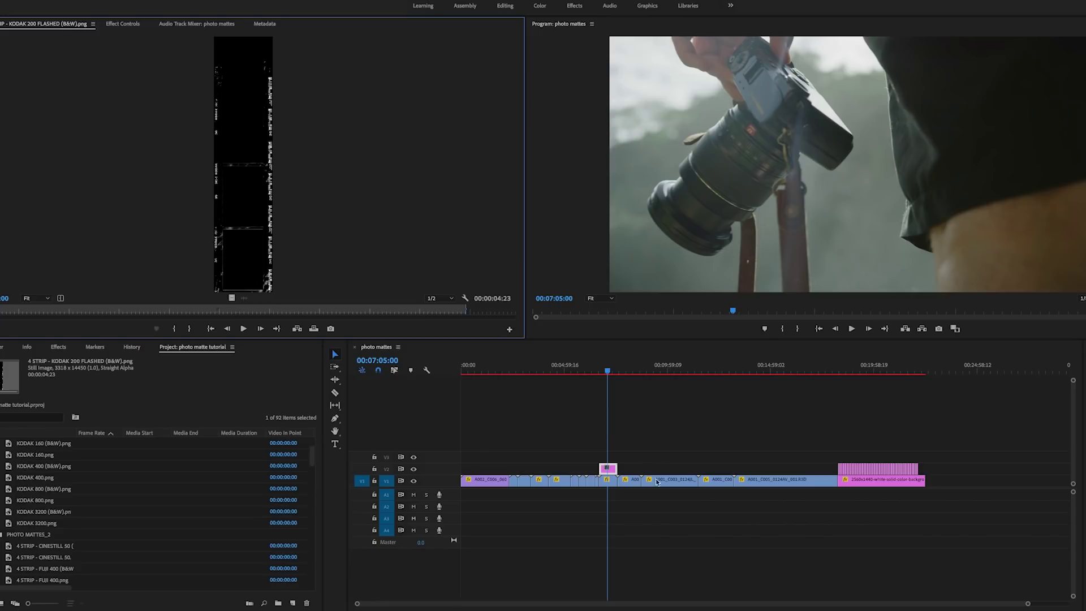
Place KODAK 800.png on V2 above the camera close-up clip and set its scale to 58
double_click(31, 500)
mouse_move(27, 503)
left_mouse_down()
mouse_move(588, 476)
mouse_move(602, 456)
mouse_move(609, 490)
left_mouse_up()
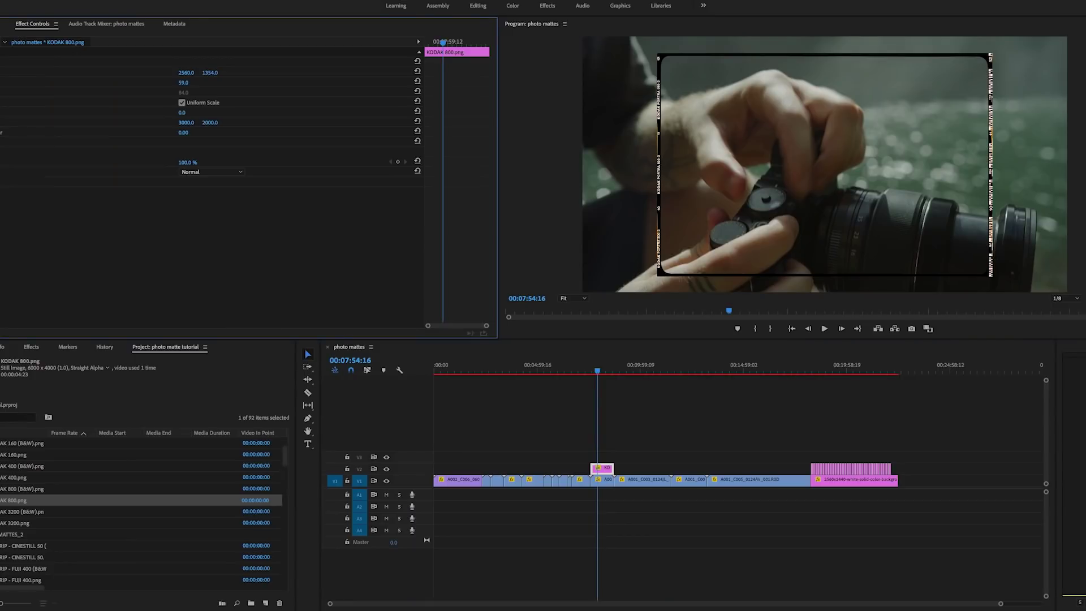
left_click_drag(184, 83, 195, 83)
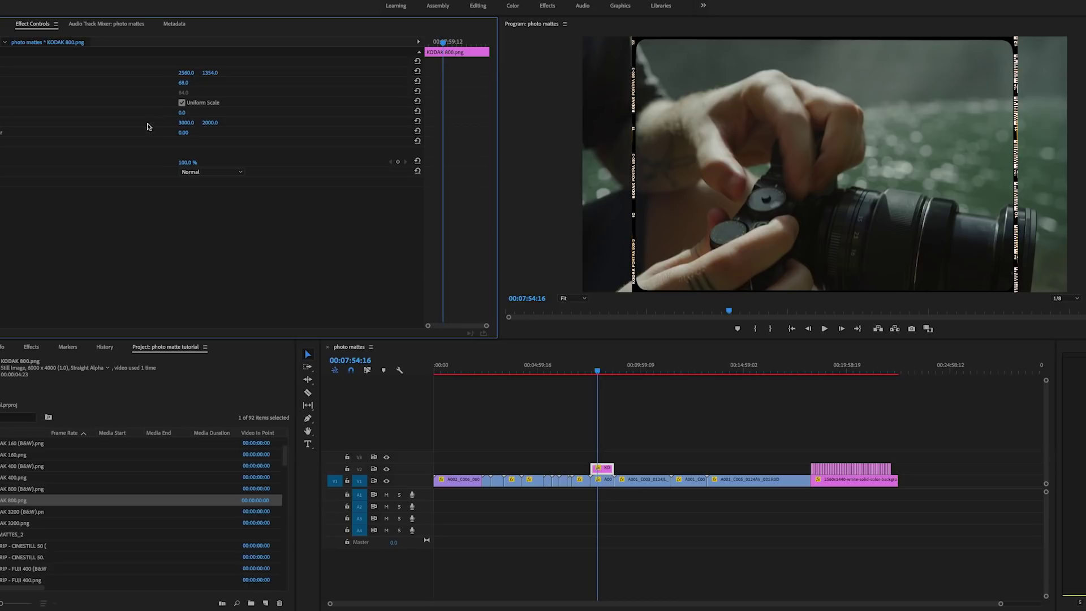
key("ctrl+s")
left_click(183, 83)
type("60")
key("Return")
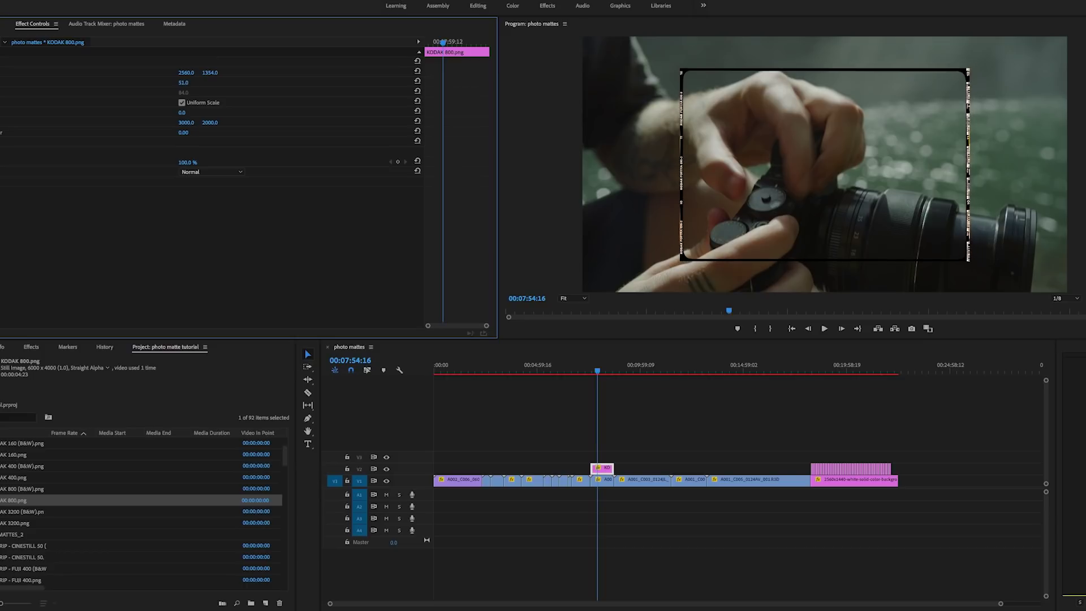
left_click_drag(183, 82, 181, 82)
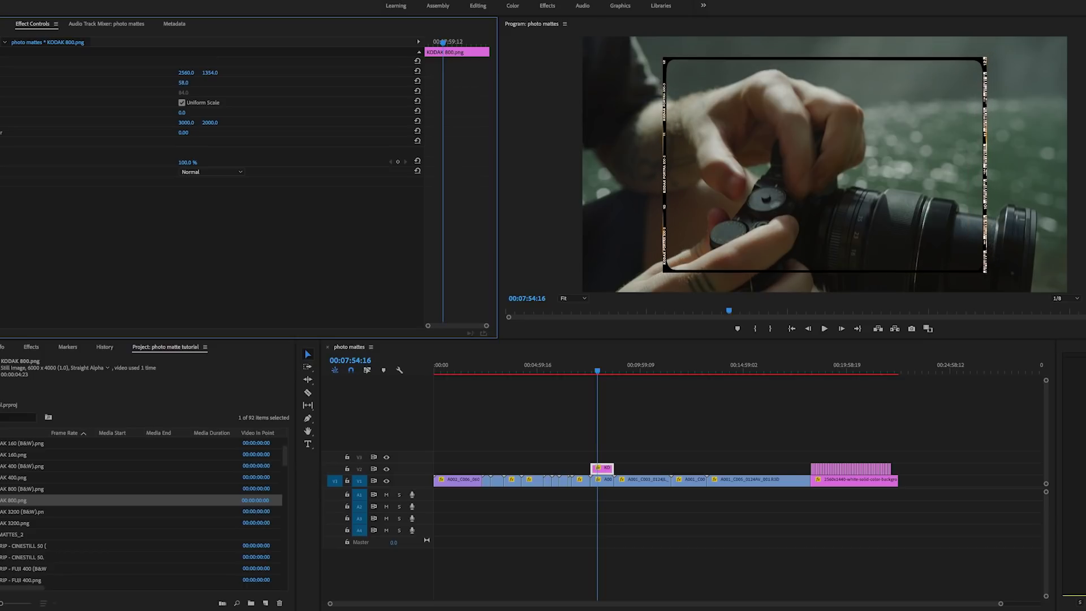
Set the camera close-up footage's scale to 53 and its horizontal position to 2688 to fit the matte
left_click(603, 481)
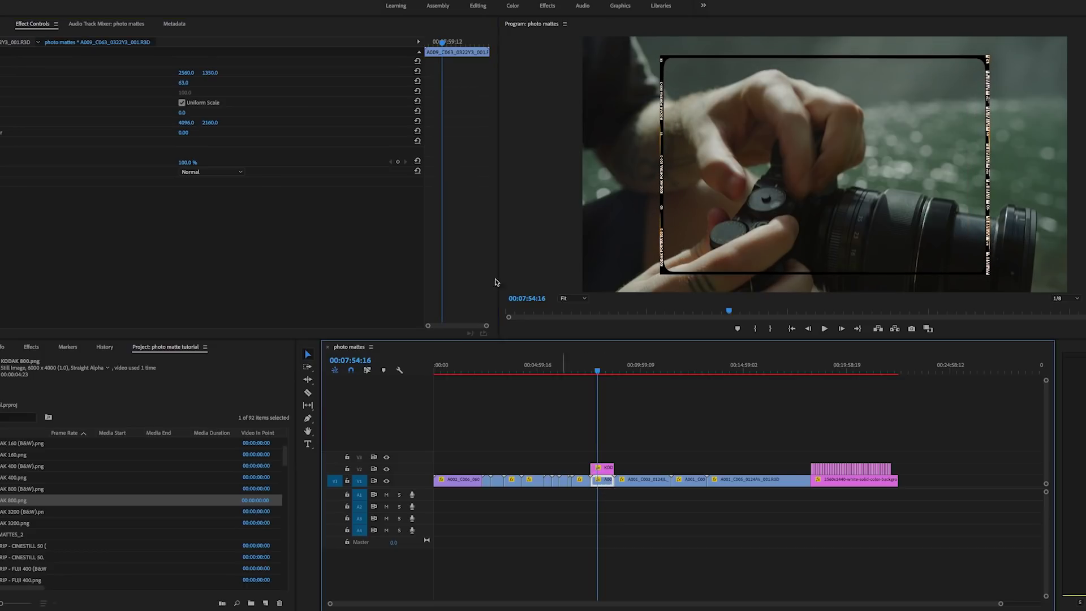
left_click_drag(183, 83, 177, 83)
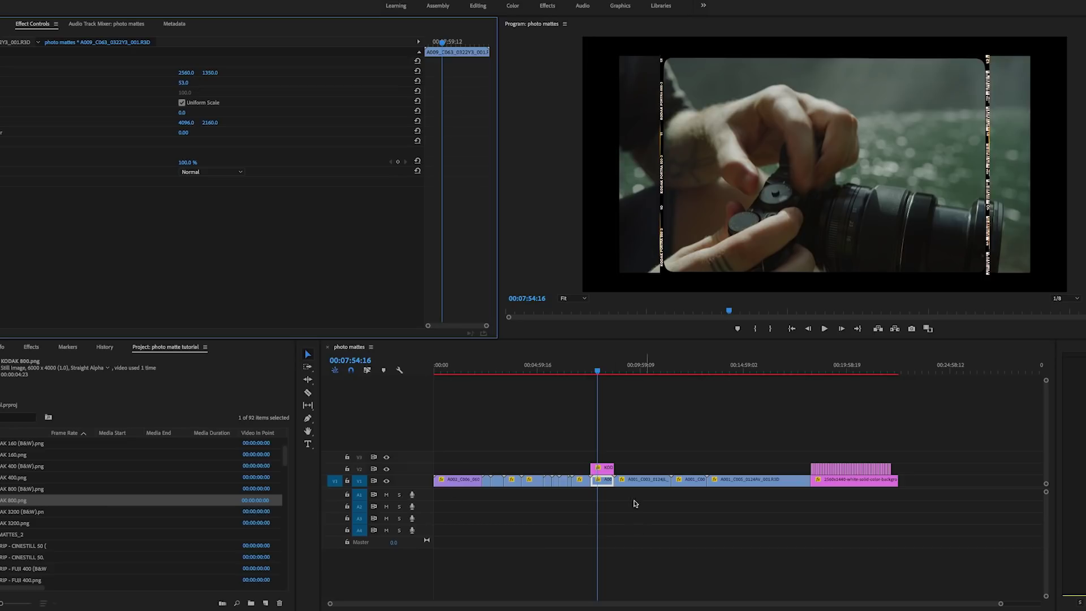
left_click_drag(186, 72, 189, 72)
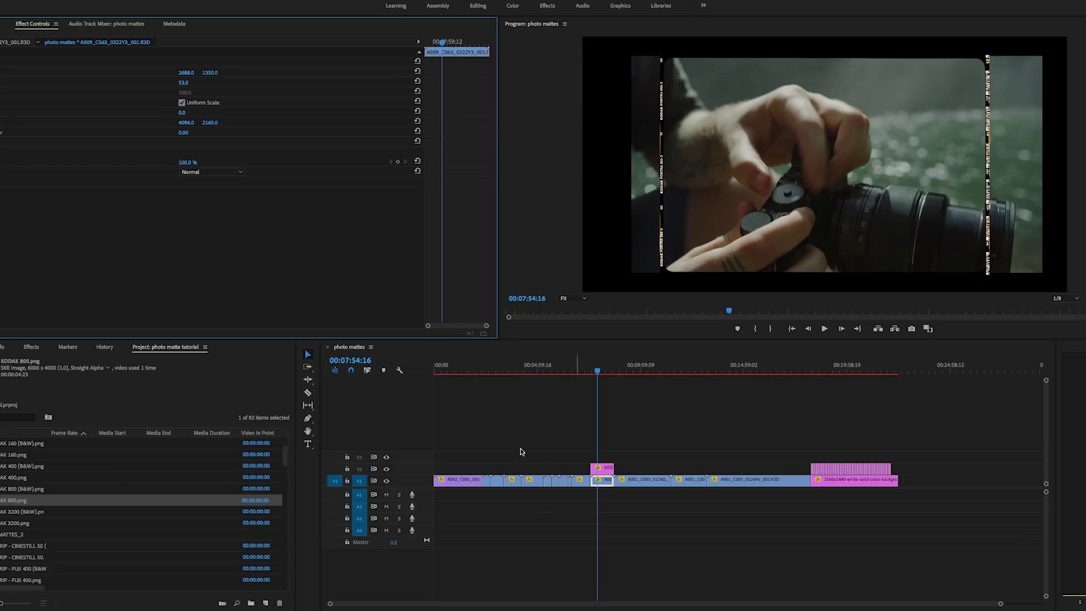
Apply the Crop effect to the KODAK 800 matte and the footage beneath it, cropping the footage 7% from its left edge
left_click(32, 348)
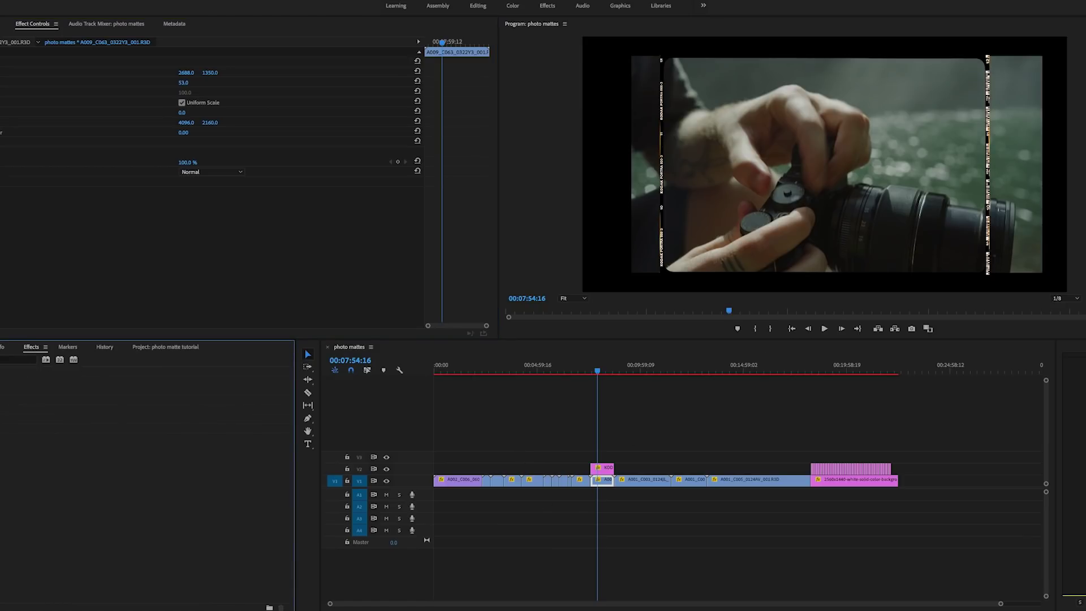
type("crop")
left_click_drag(34, 428, 606, 469)
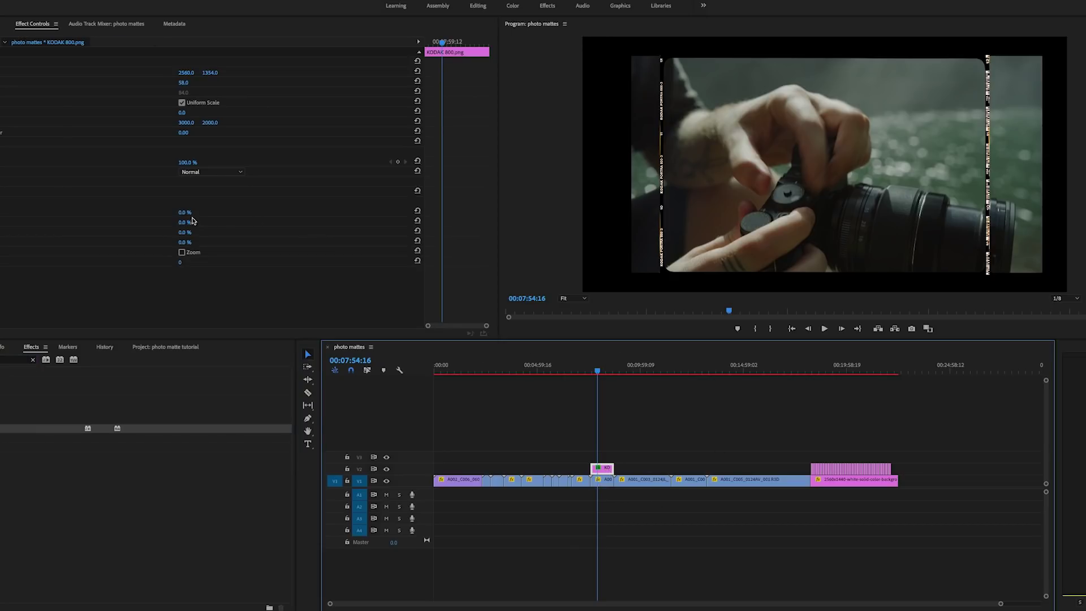
left_click_drag(182, 214, 181, 214)
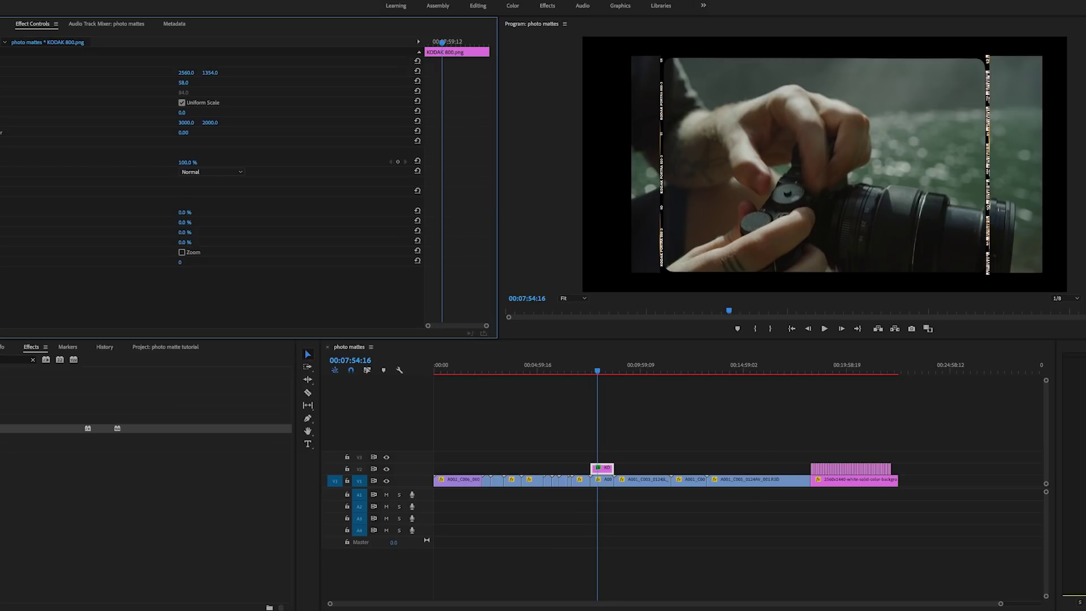
left_click(604, 480)
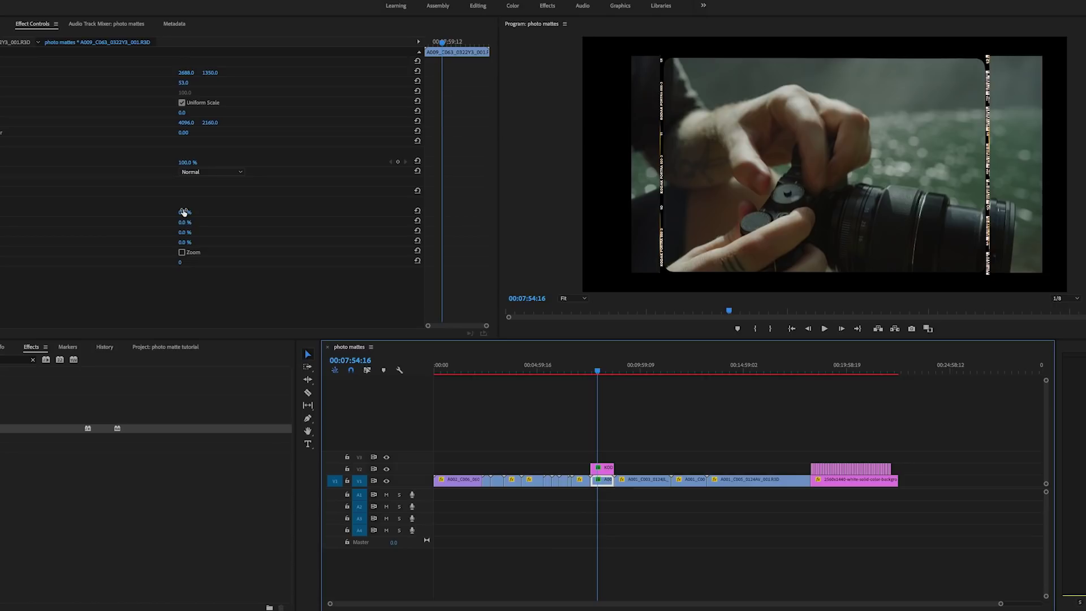
left_click_drag(183, 213, 192, 213)
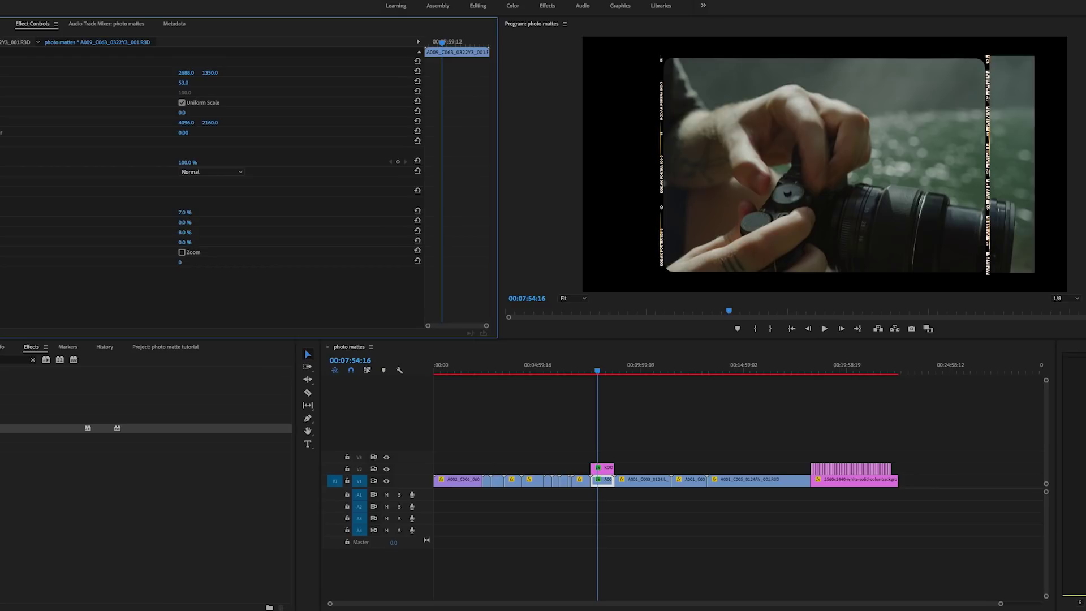
Move the matte and footage up one track each and place a copy of the white background clip beneath them on V1
left_click_drag(602, 468, 600, 470)
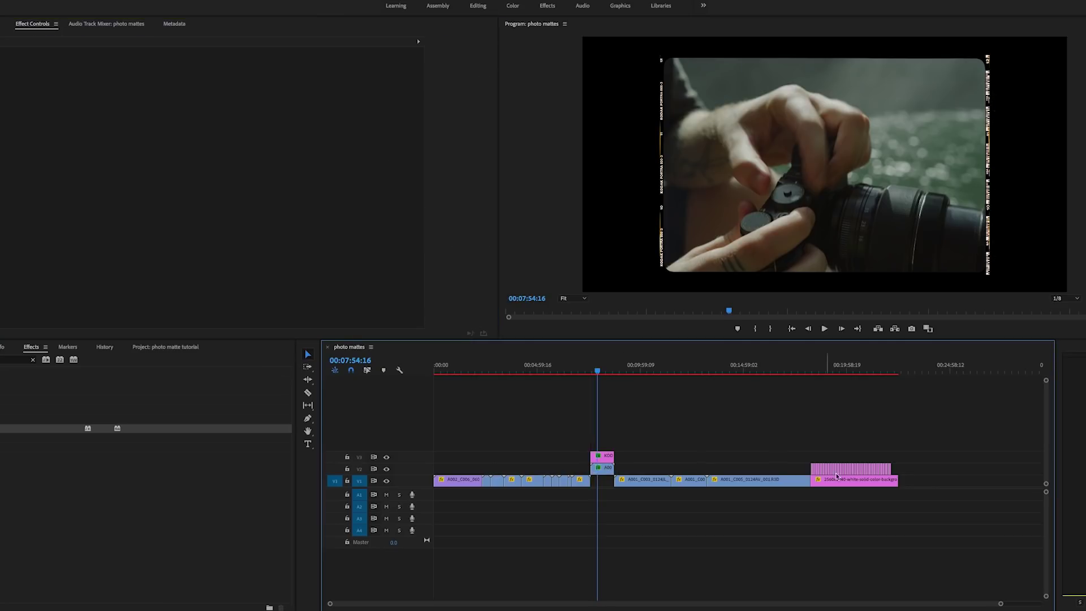
left_click(846, 487)
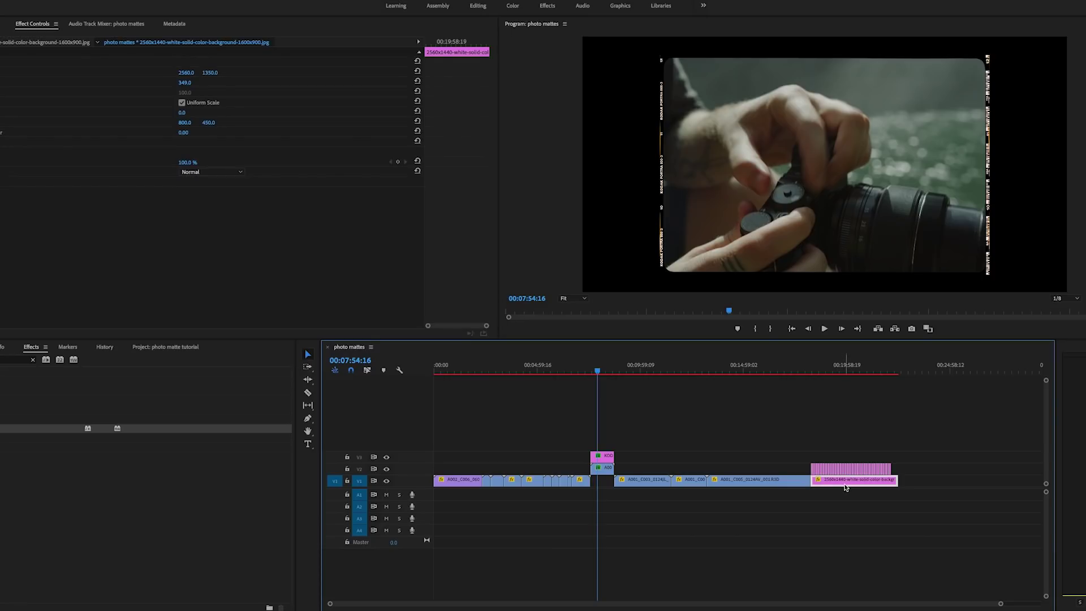
left_click_drag(846, 487, 615, 442)
left_click_drag(606, 445, 604, 480)
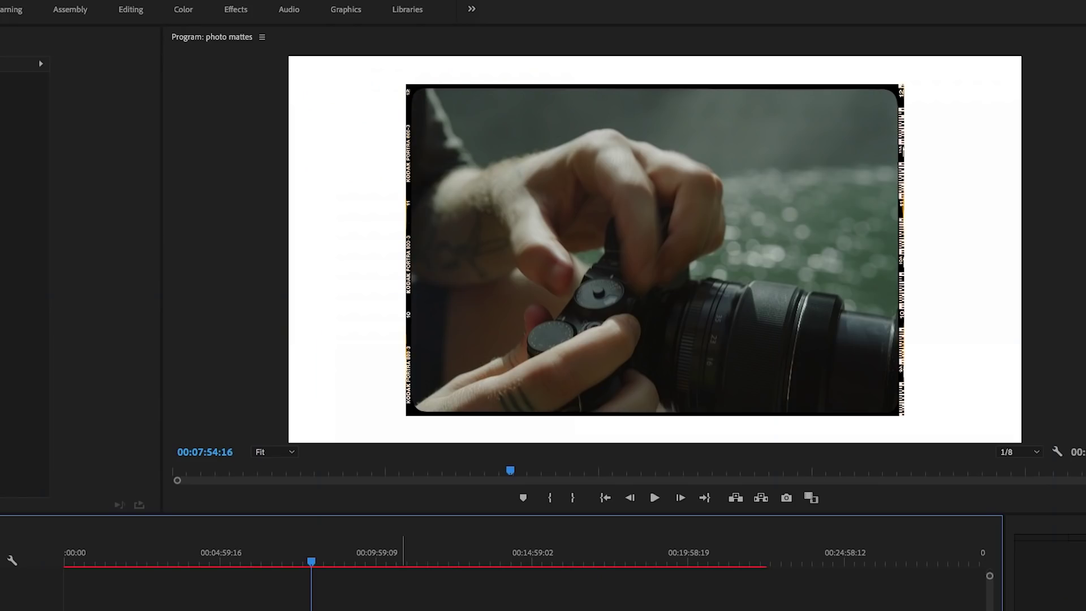
left_click_drag(313, 563, 317, 564)
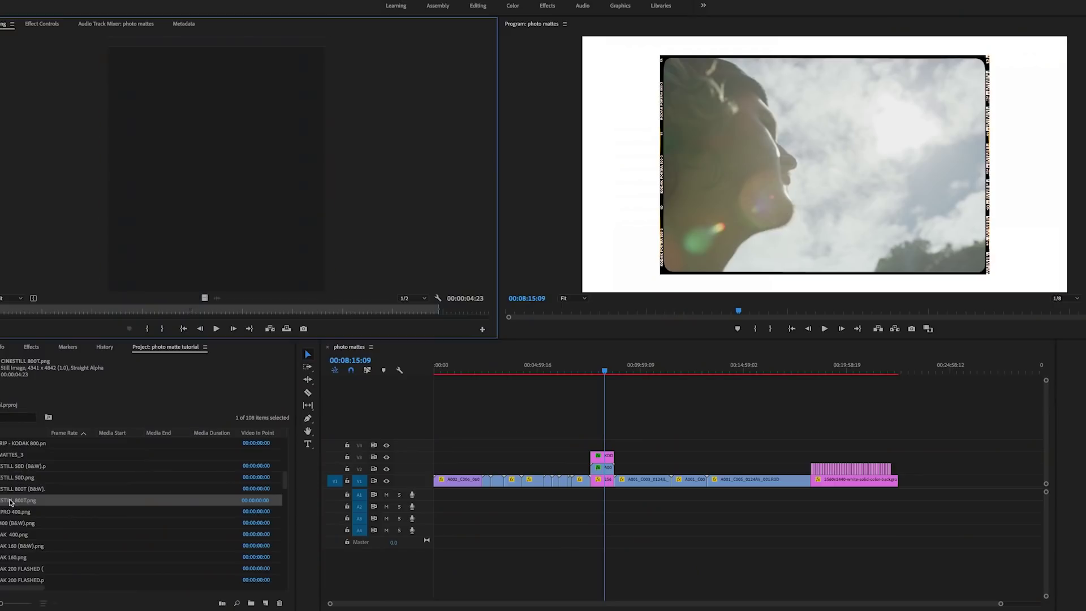
Preview the CINESTILL 800T mattes, place CINESTILL 800T.png on V2 above the waterfall clip, and set its scale to 56
double_click(7, 496)
double_click(9, 488)
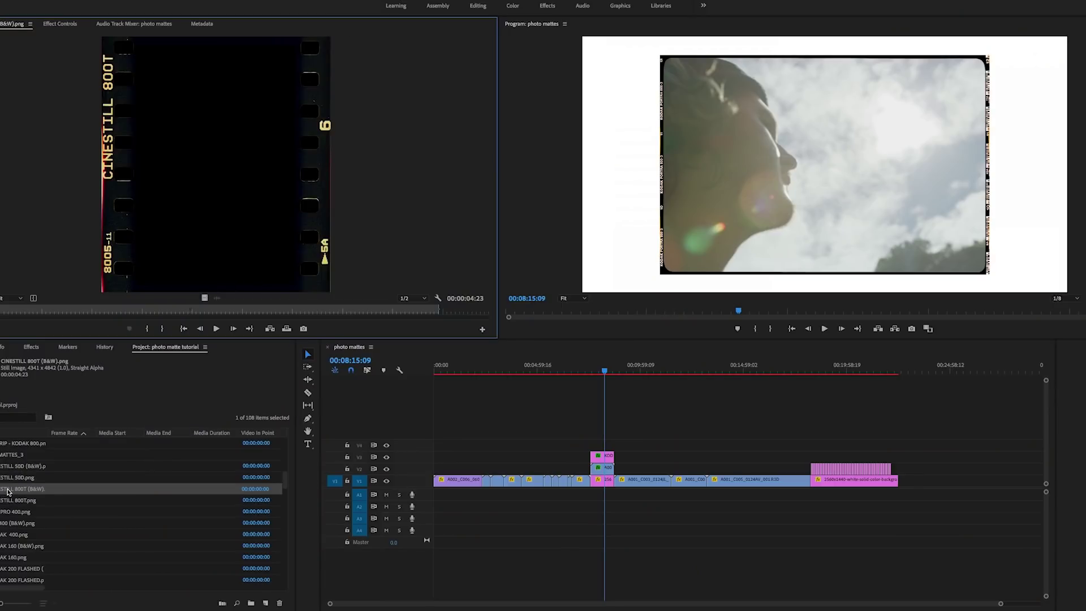
double_click(7, 501)
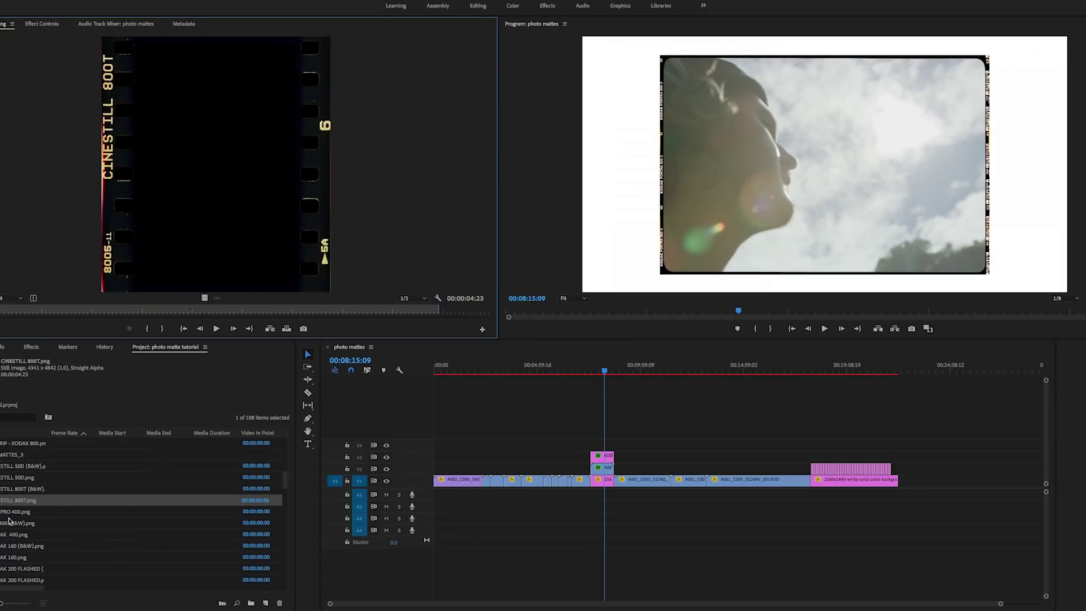
left_click_drag(2, 507, 686, 526)
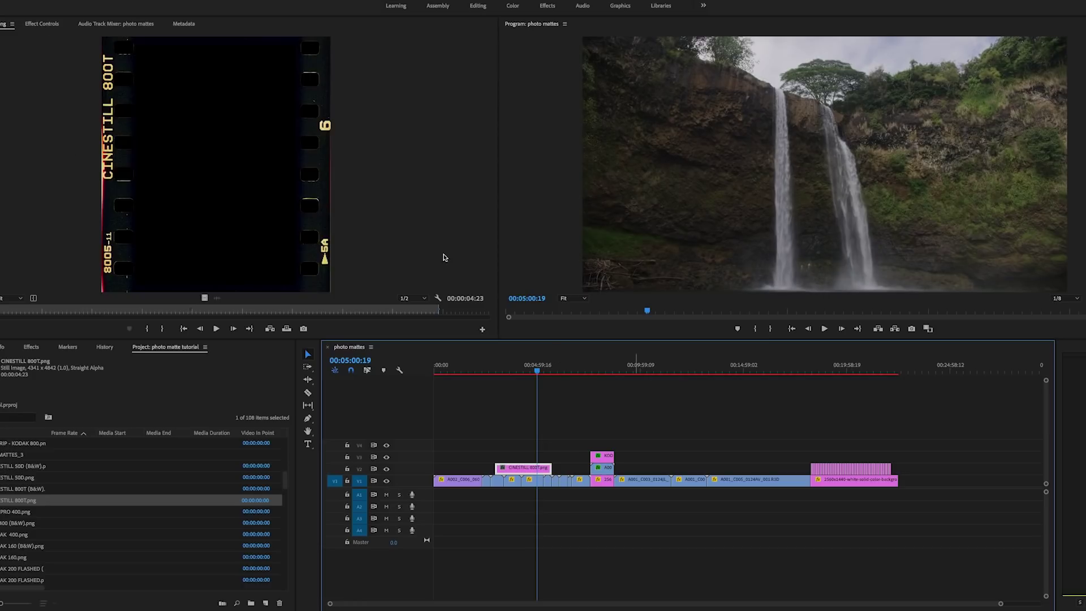
key("Return")
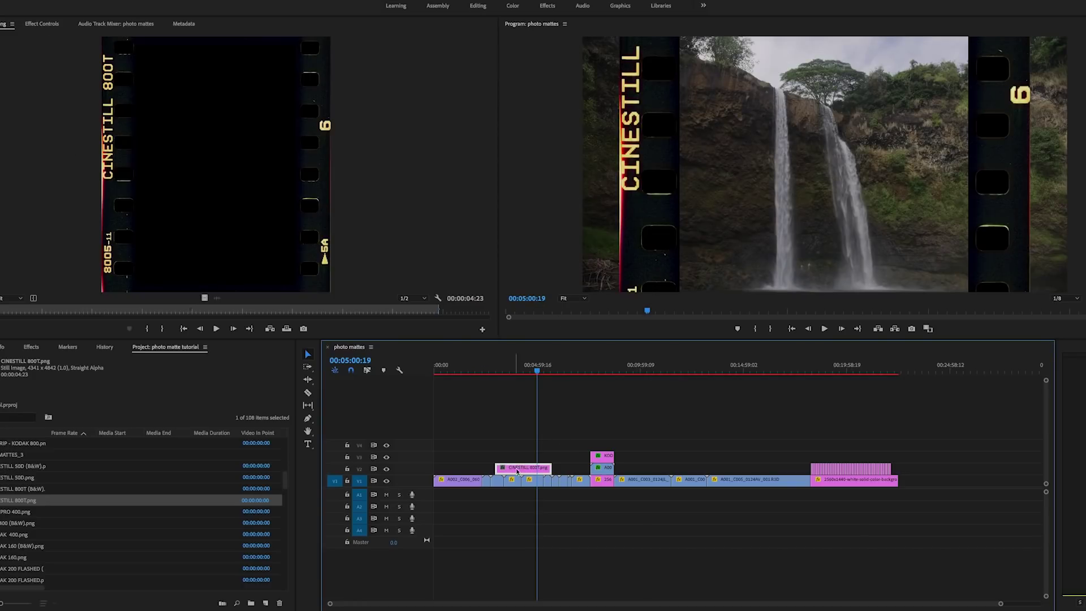
left_click(36, 25)
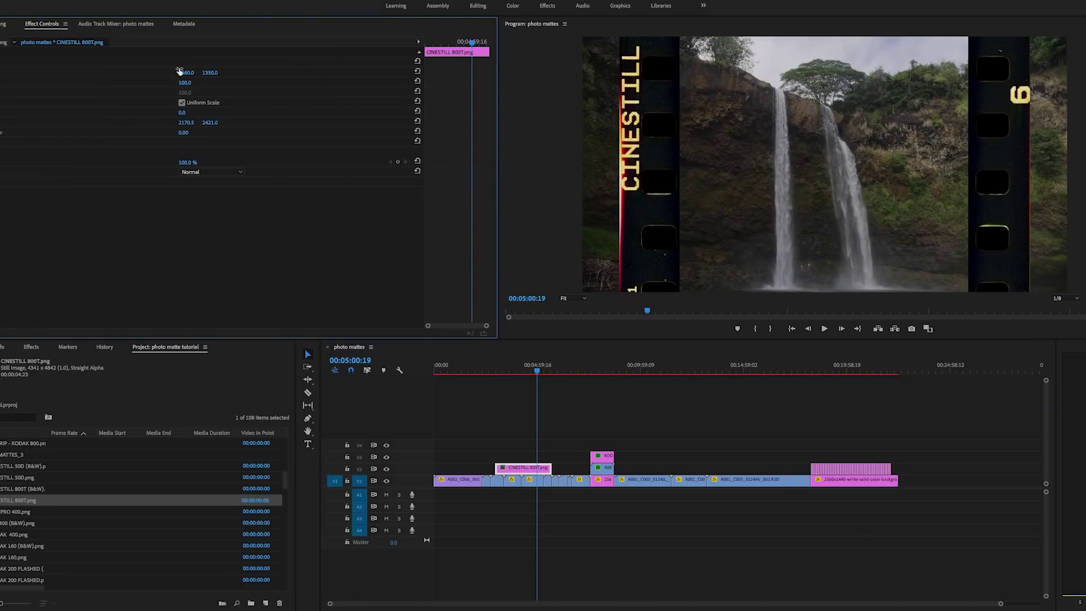
left_click_drag(184, 84, 167, 85)
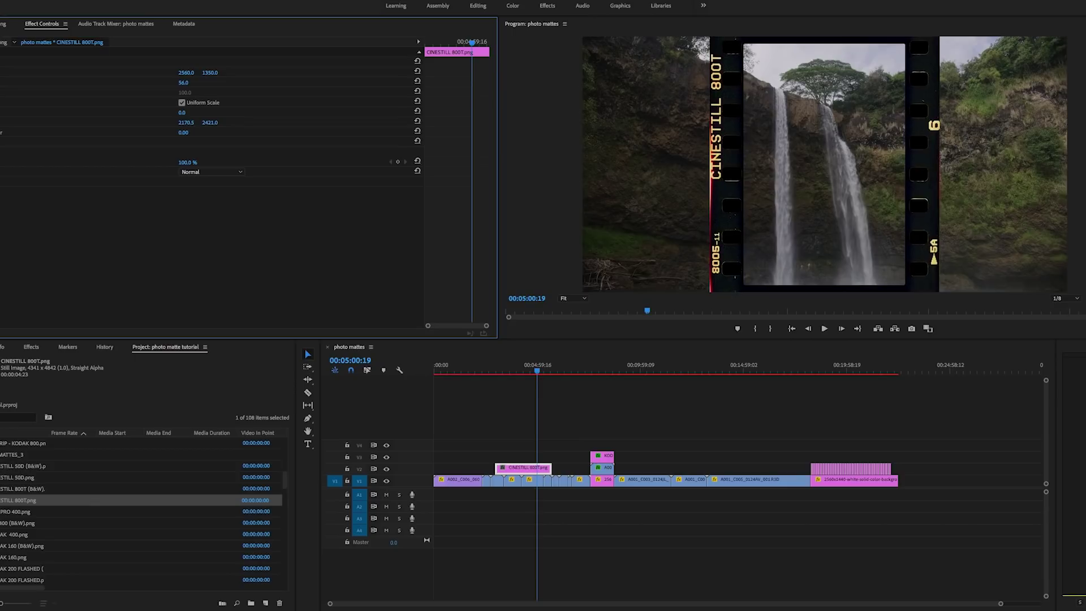
Try non-uniform scaling at height 60 and width 120 on the CINESTILL matte, restore uniform scale at 56, and set horizontal position to 2588
left_click(182, 103)
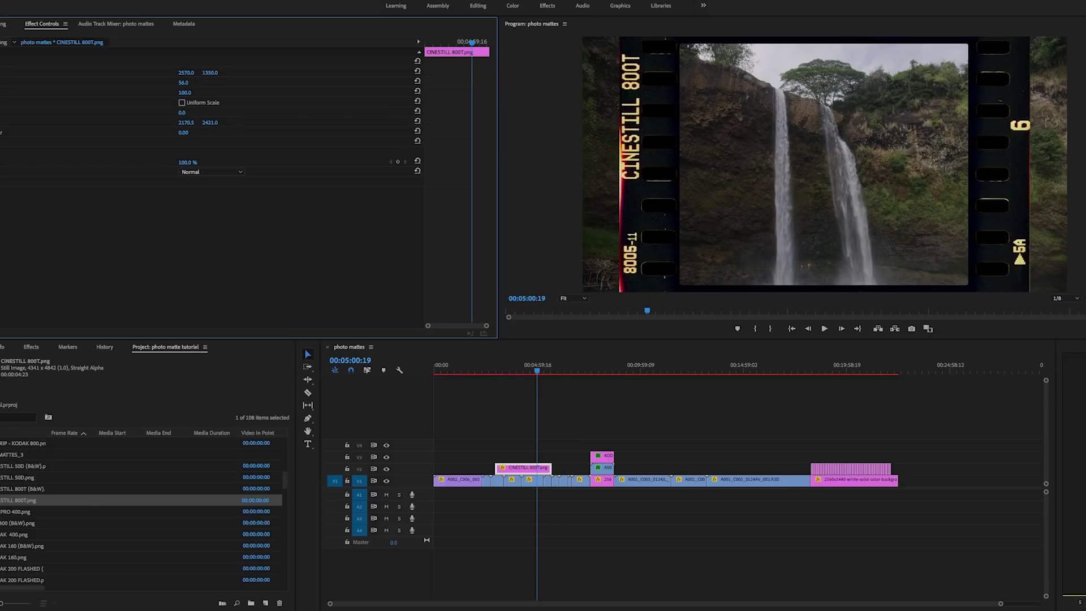
mouse_move(187, 73)
left_mouse_down()
mouse_move(196, 73)
mouse_move(192, 92)
mouse_move(170, 92)
mouse_move(189, 92)
left_mouse_up()
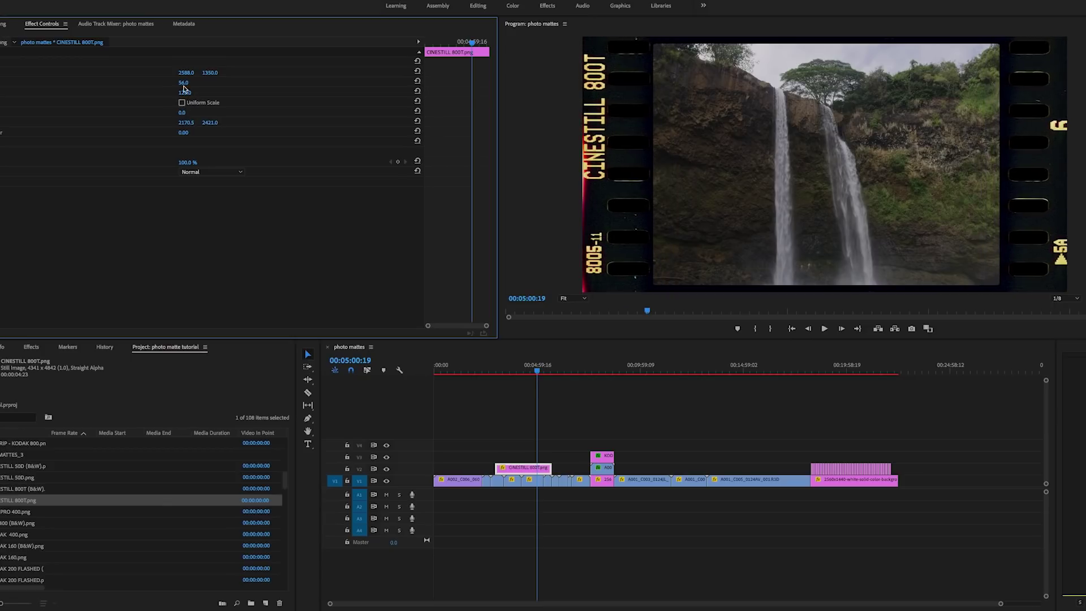
mouse_move(184, 82)
left_mouse_down()
mouse_move(175, 83)
mouse_move(188, 82)
left_mouse_up()
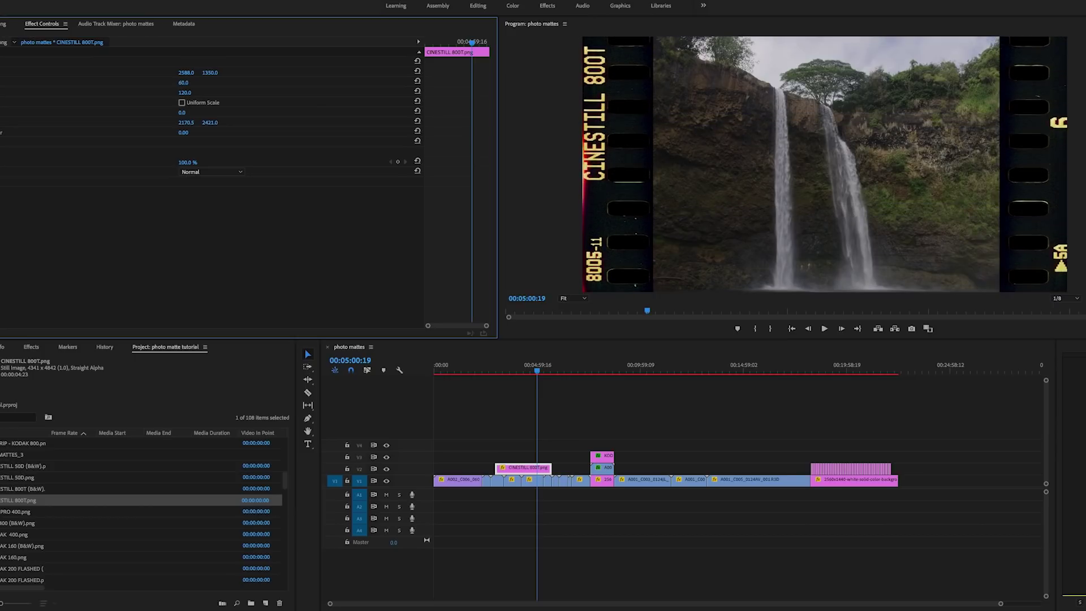
left_click(182, 103)
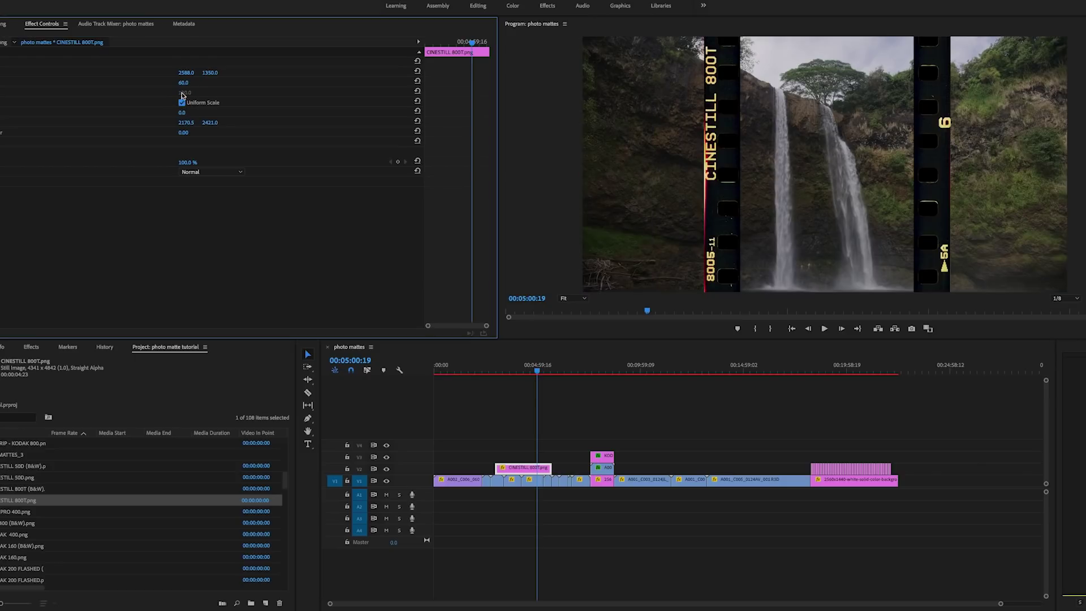
left_click_drag(183, 83, 188, 83)
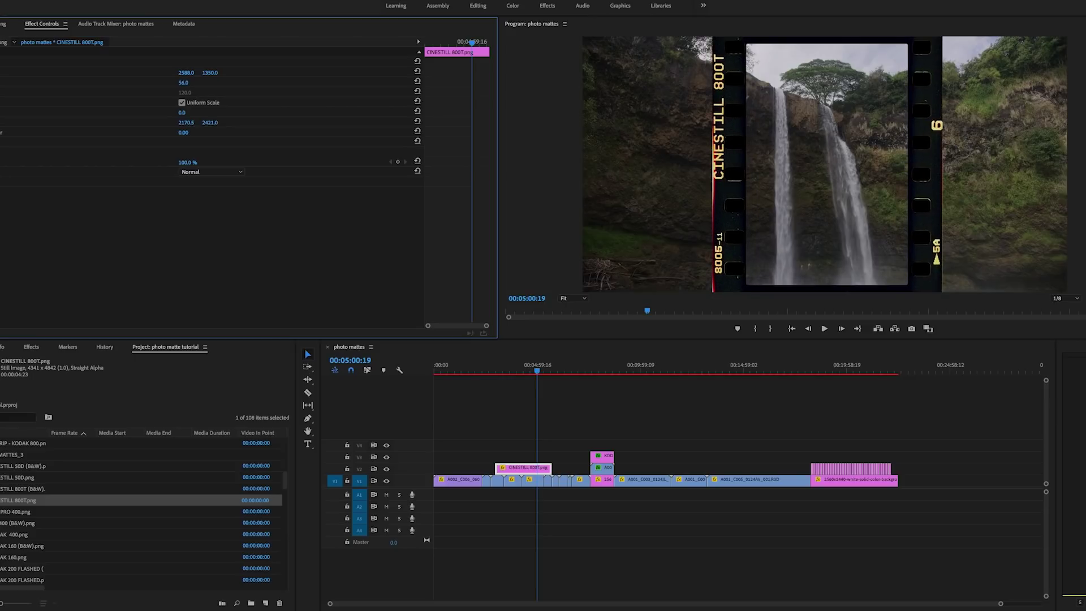
Set the waterfall footage's horizontal position to 2636 and crop it 30% from the left and 28% from the right
left_click(535, 482)
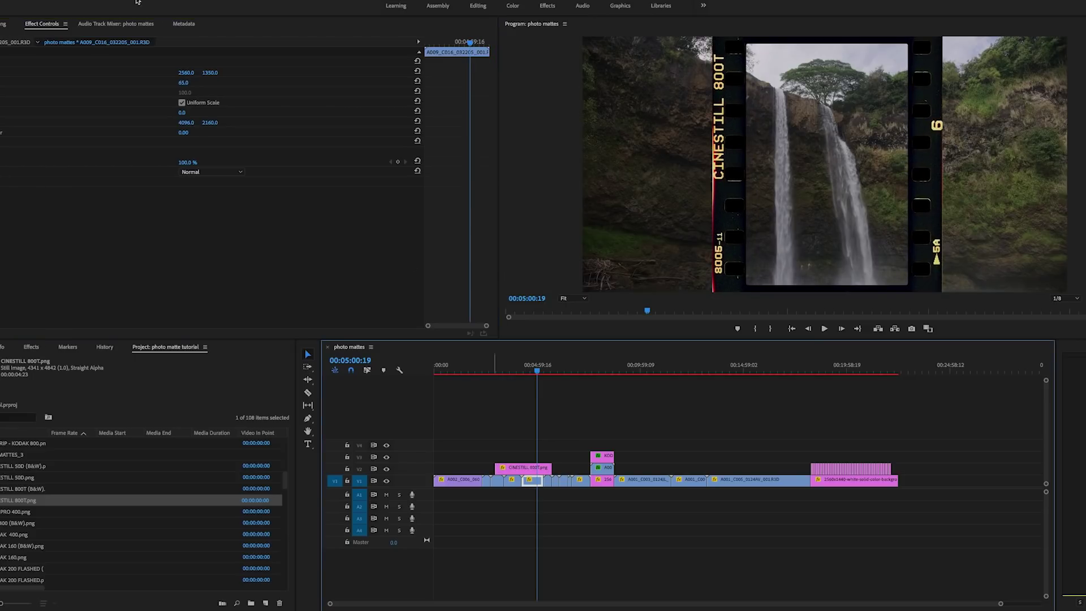
left_click_drag(184, 73, 226, 72)
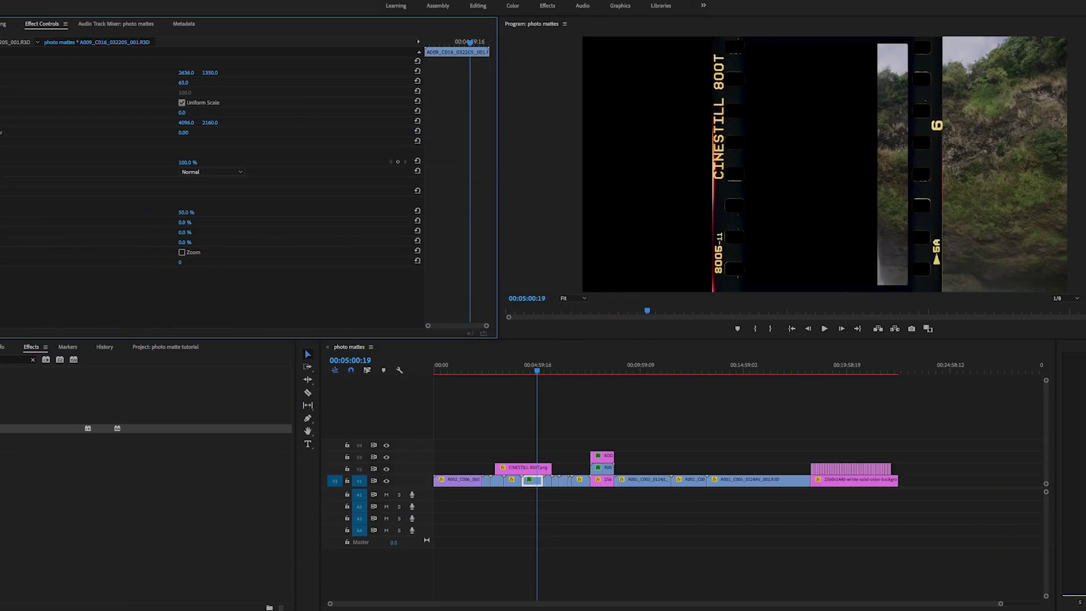
left_click_drag(186, 212, 176, 212)
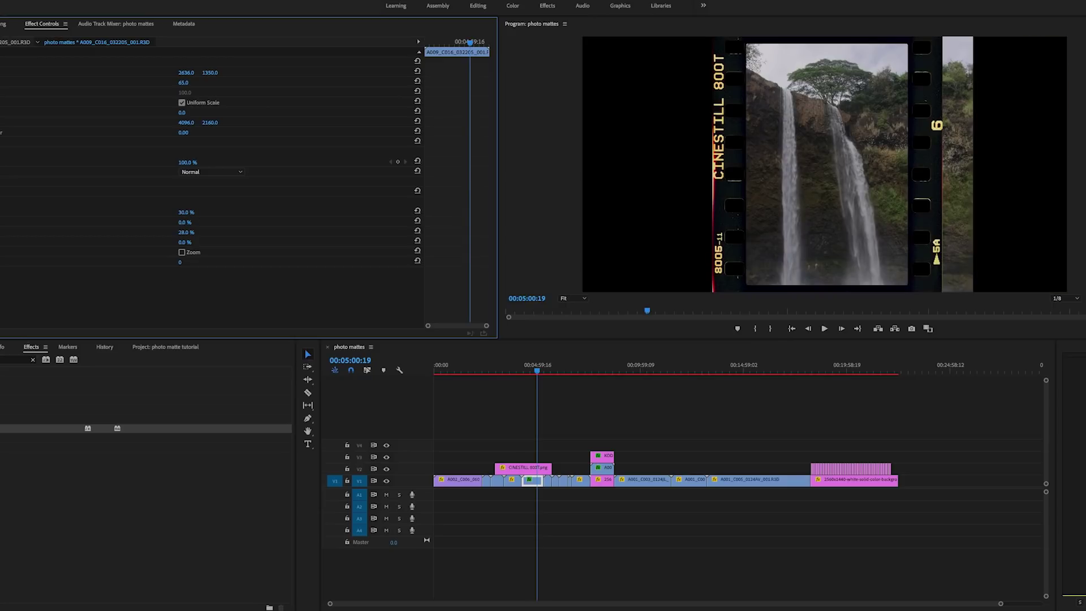
Set the waterfall clip's right crop to 30% and check the framed footage at 00:04:29:20
left_click_drag(184, 232, 189, 232)
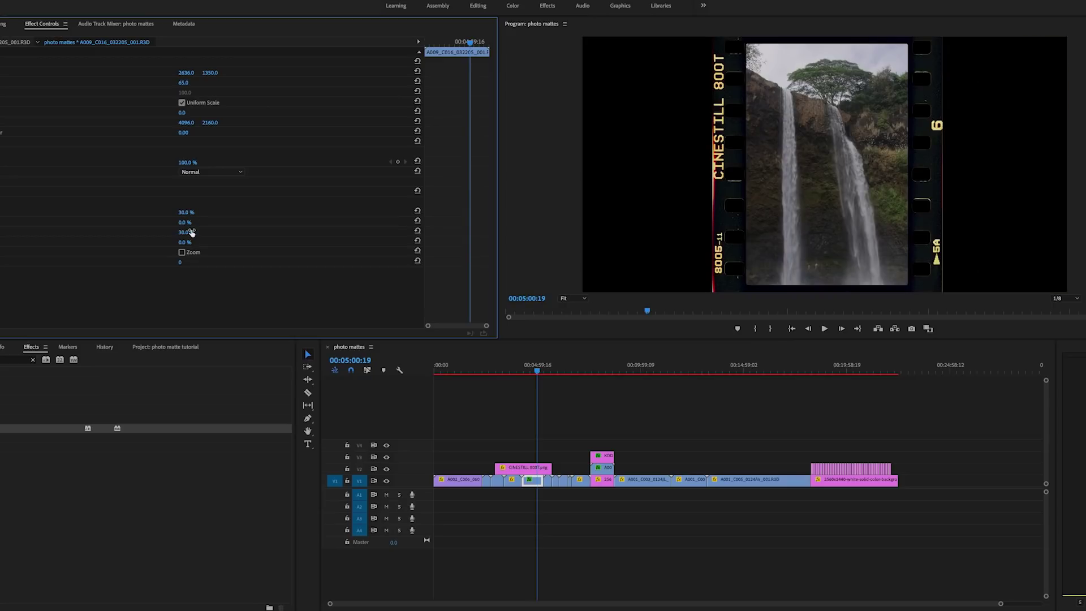
left_click_drag(539, 370, 532, 371)
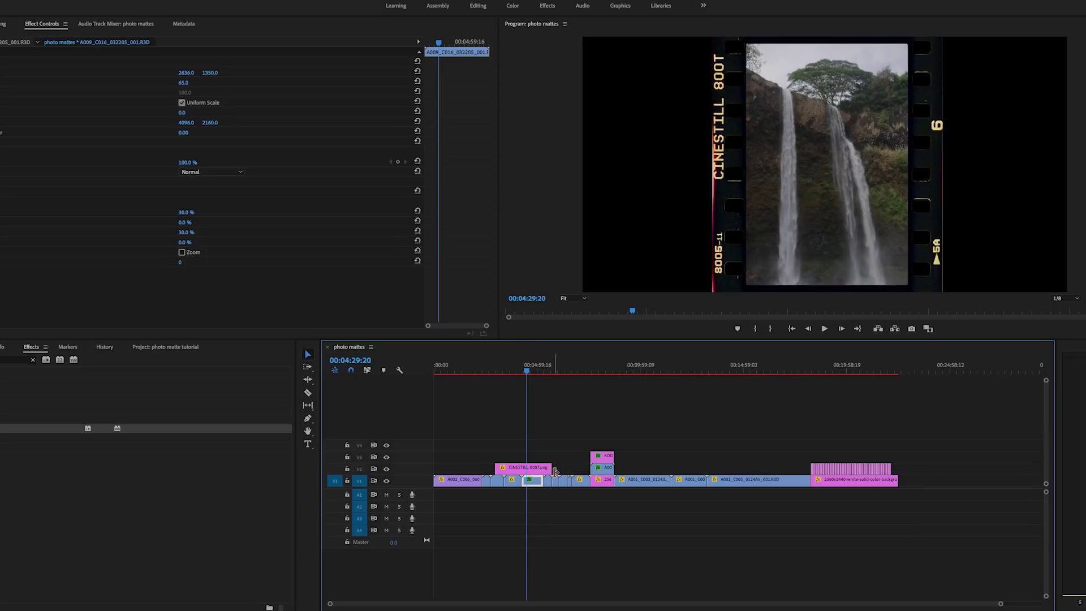
scroll(564, 401, "right", 2)
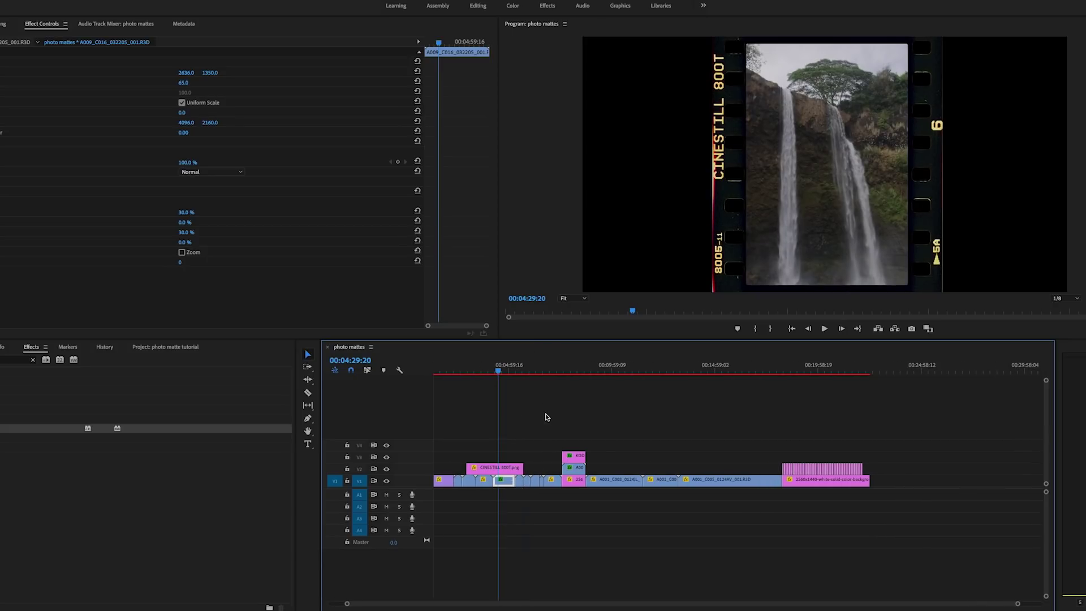
scroll(541, 435, "left", 2)
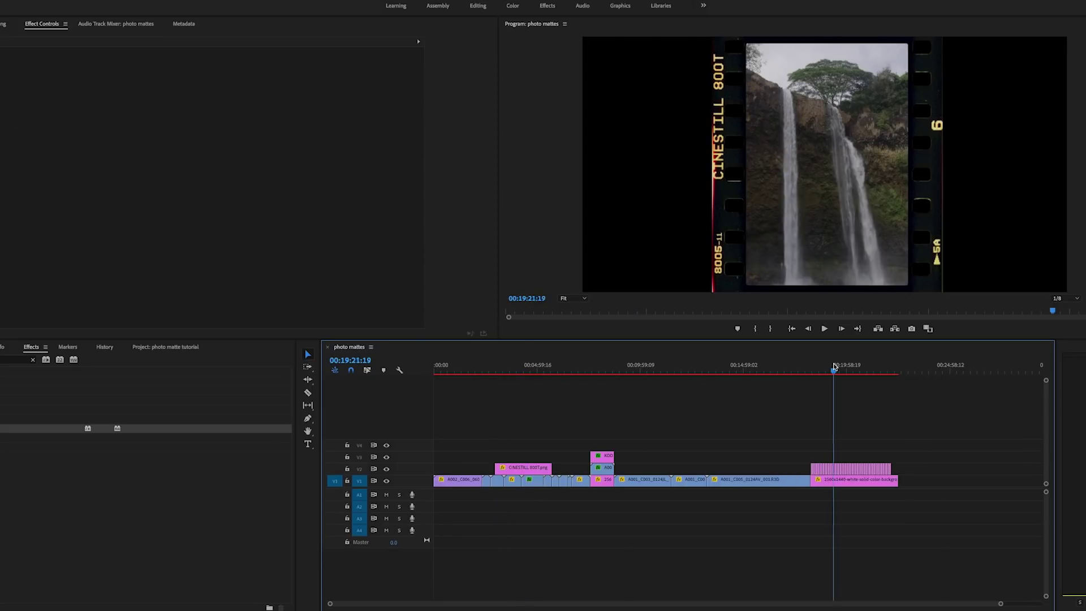
Place a copy of the CINESTILL 800T.png matte on V3 above the series of photos near the end of the sequence
left_click_drag(834, 370, 835, 370)
left_click(519, 469)
left_click_drag(517, 472, 806, 461)
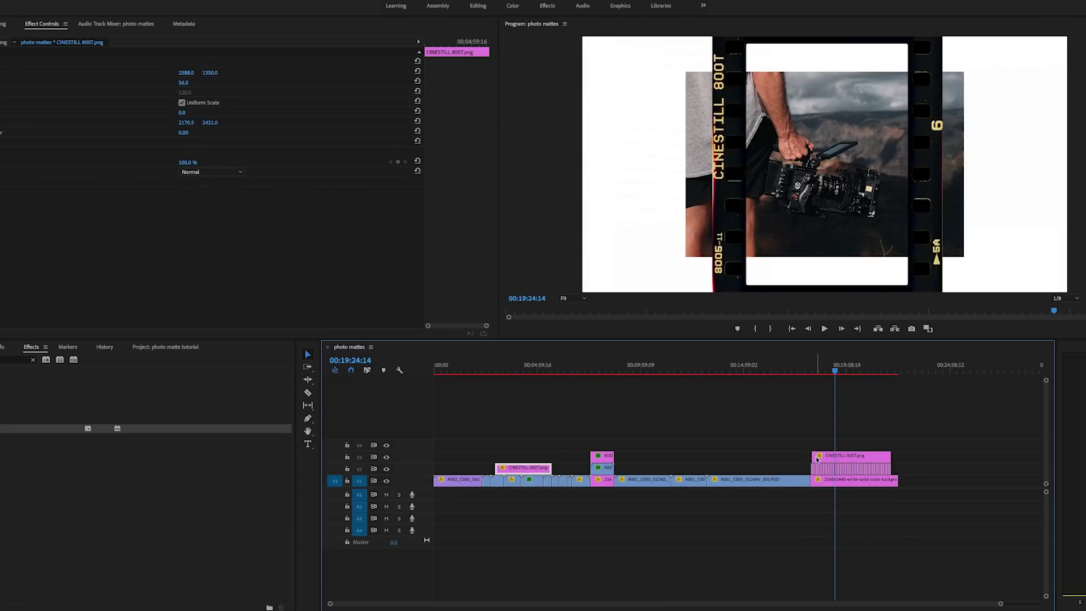
left_click(843, 459)
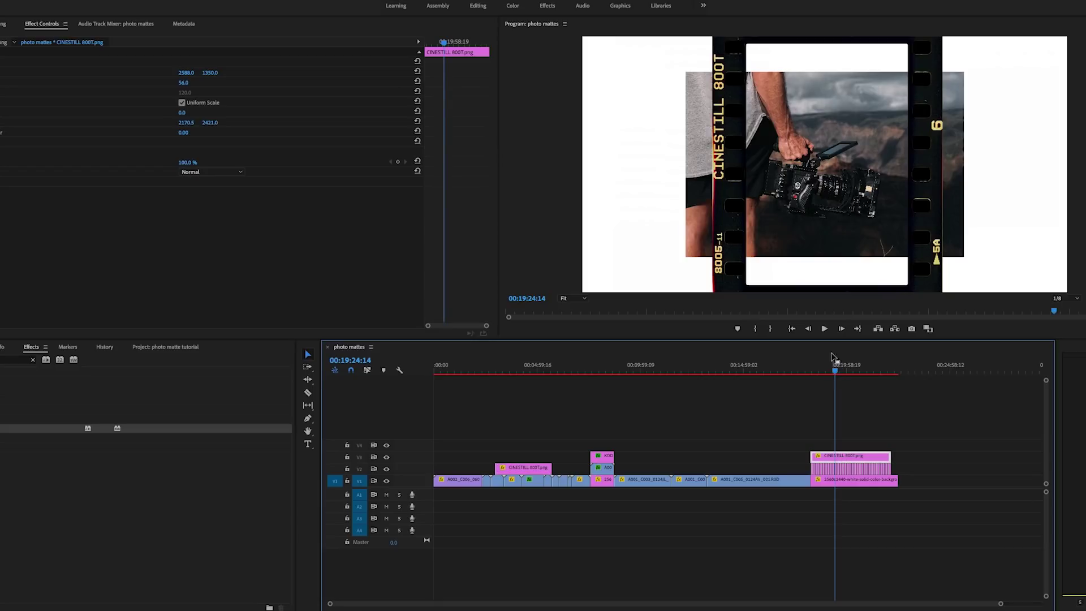
Scale the camera lens photo DSCF4445.jpg at 00:19:08:00 to 45 so that it fills the CINESTILL matte opening
left_click_drag(835, 370, 830, 372)
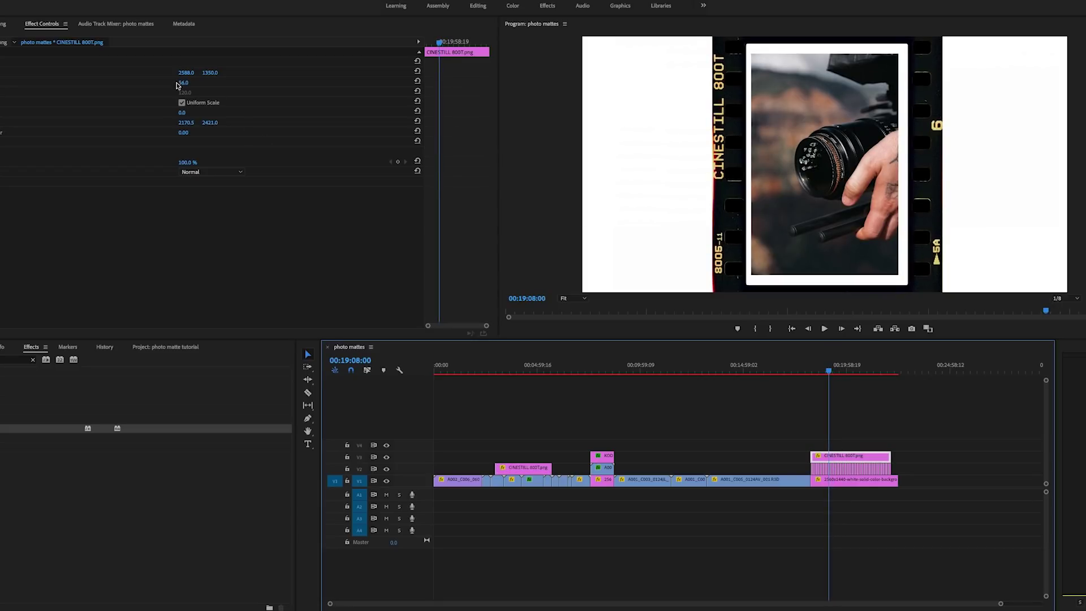
mouse_move(177, 85)
left_mouse_down()
mouse_move(193, 85)
mouse_move(177, 85)
left_mouse_up()
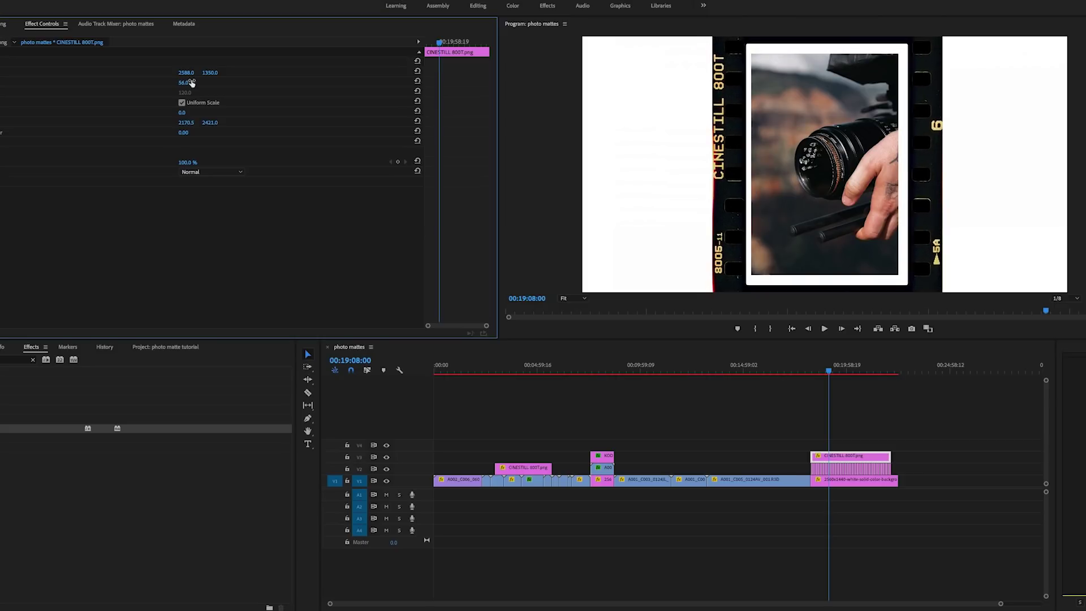
left_click(829, 469)
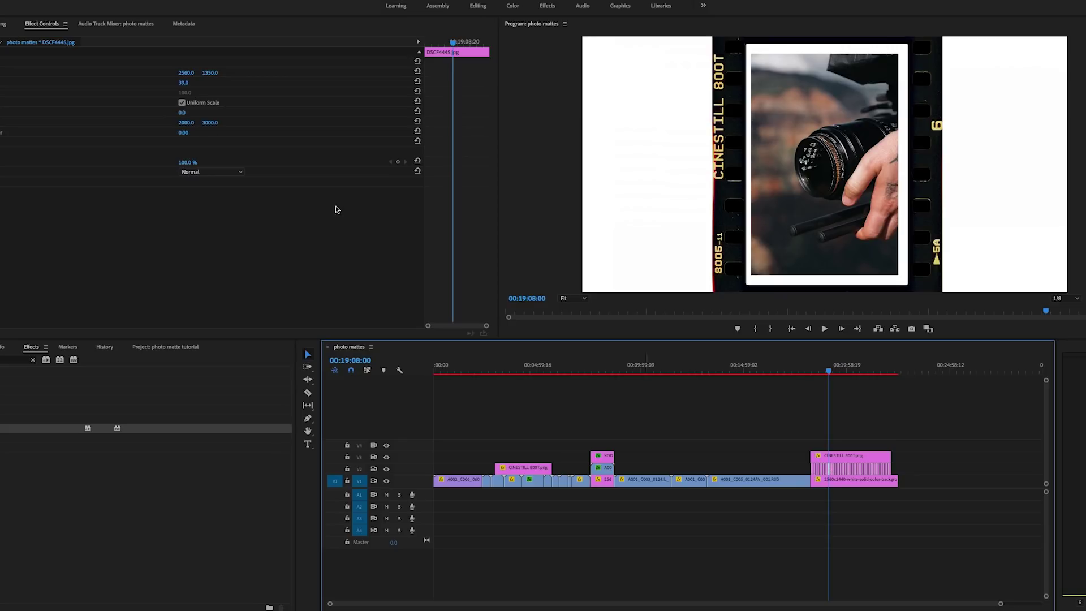
left_click_drag(184, 84, 199, 84)
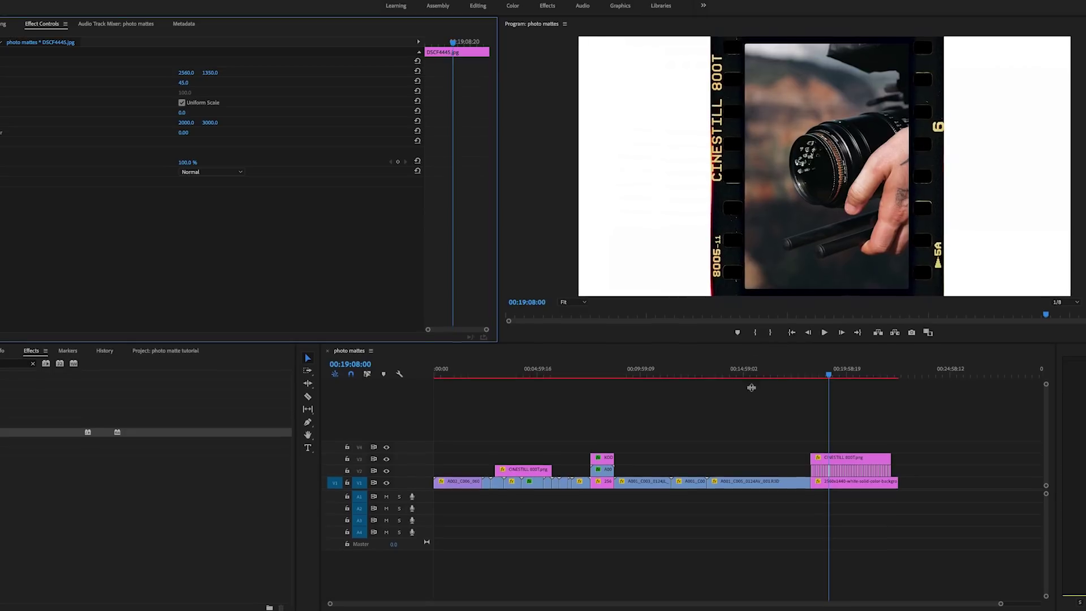
Enlarge the program preview and capture a screenshot of the matted lens photo from edge to edge of the film frame
left_click_drag(747, 339, 752, 400)
left_click(961, 465)
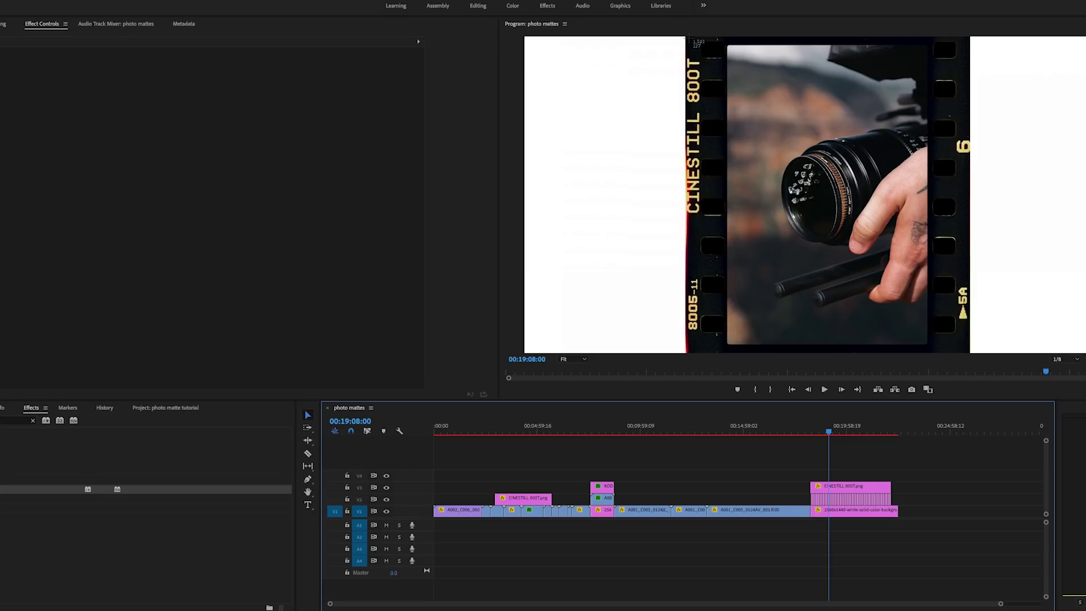
left_click_drag(688, 37, 969, 352)
Switch to Finder and locate and select the new screenshot of the matted photo on the Desktop
key("super+Tab")
scroll(615, 230, "down", 2)
scroll(615, 230, "right", 5)
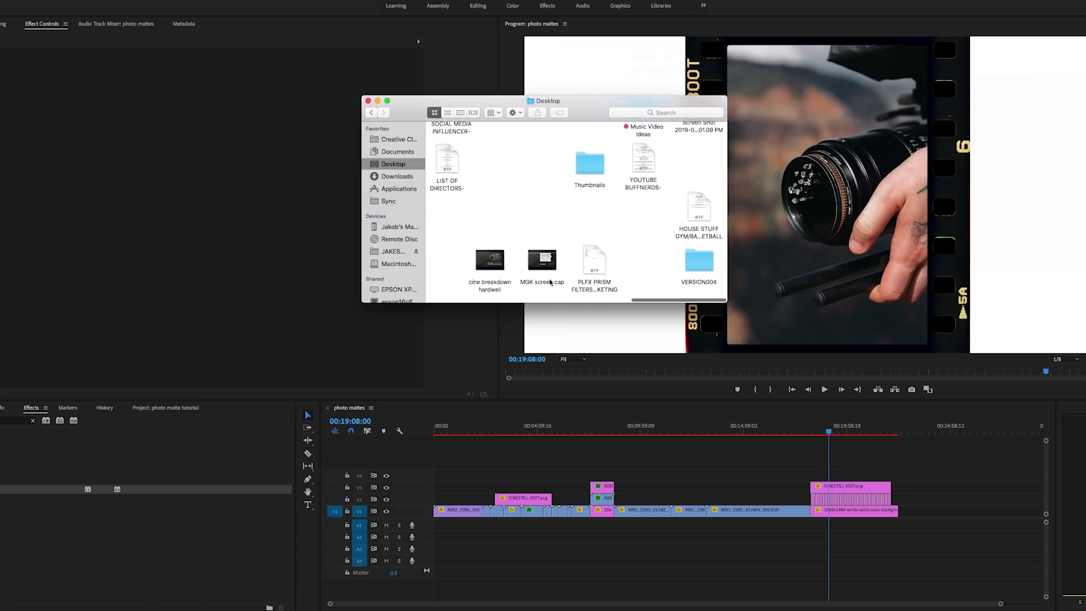
scroll(552, 283, "up", 4)
left_click(693, 193)
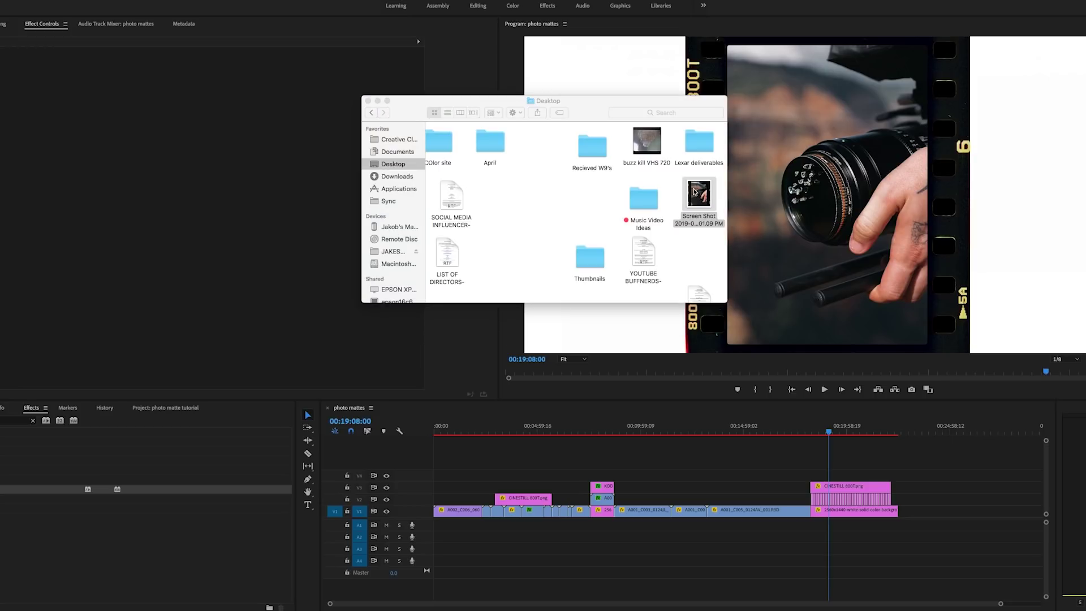
left_click_drag(145, 0, 564, 219)
left_click(563, 215)
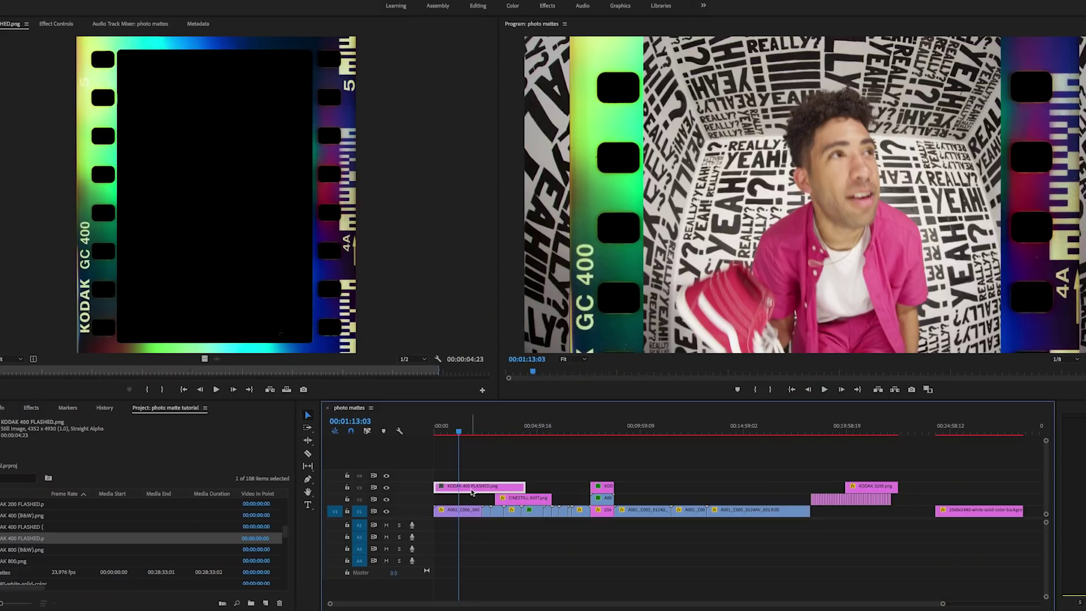
Set the scale of the KODAK 400 FLASHED.png matte at the start of V3 to 56
left_click(56, 24)
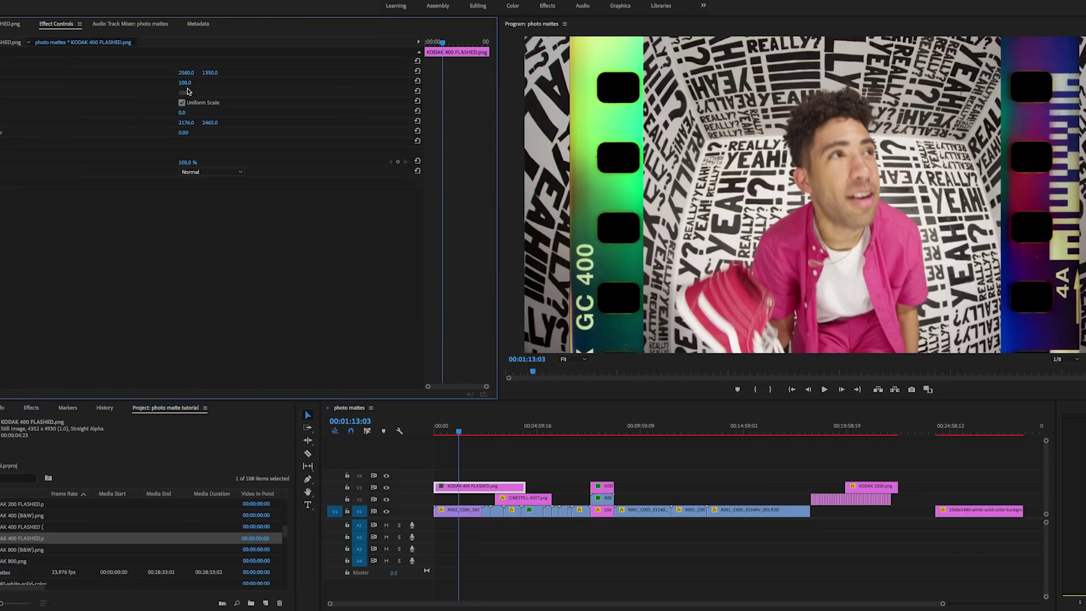
mouse_move(184, 82)
left_mouse_down()
mouse_move(156, 82)
mouse_move(193, 83)
left_mouse_up()
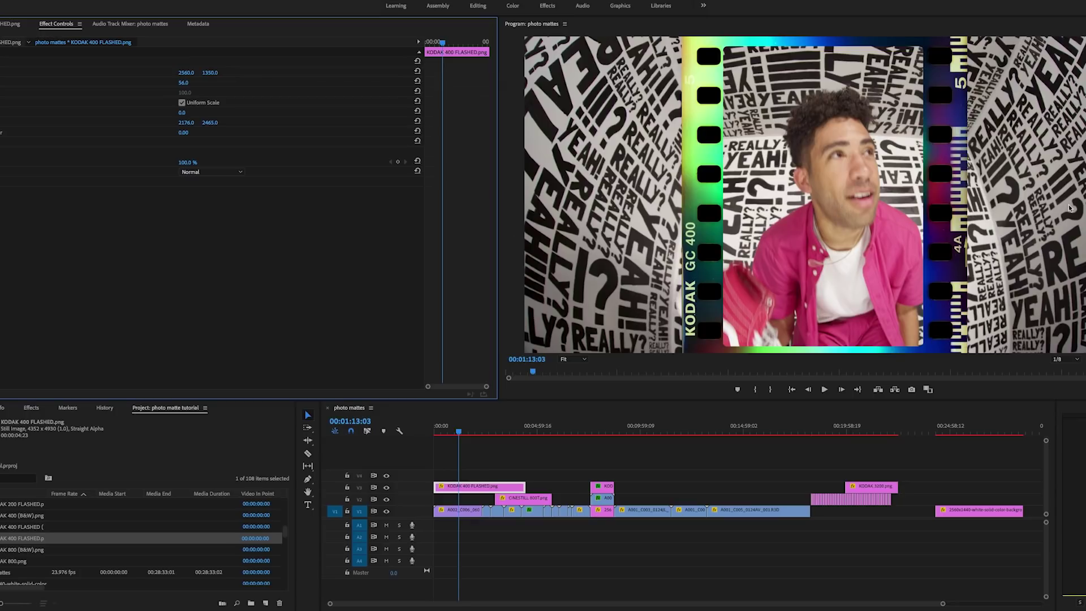
left_click(471, 487)
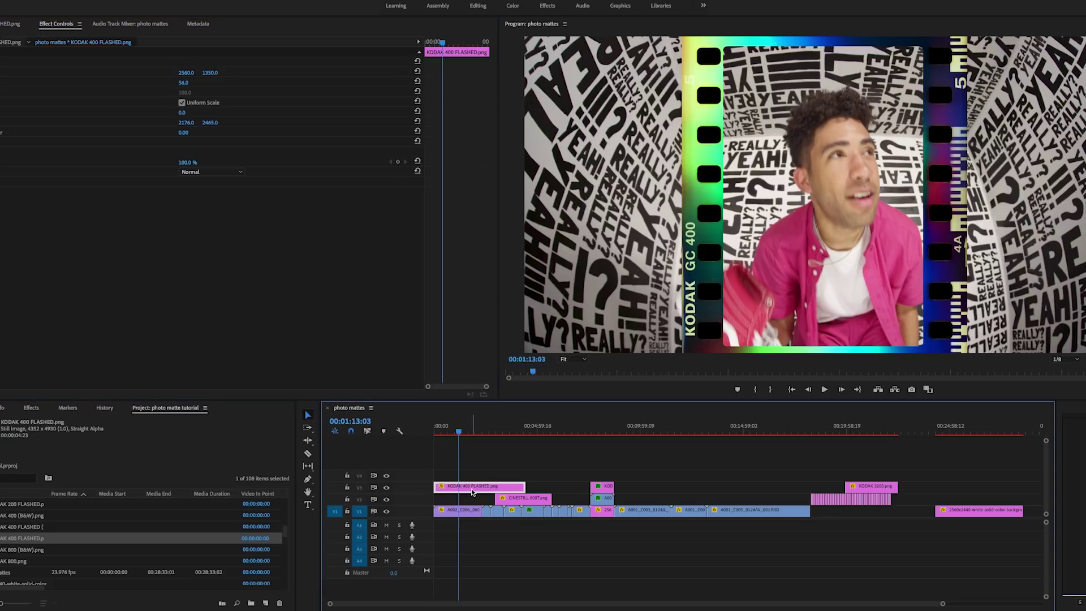
Turn off uniform scaling for the KODAK 400 FLASHED matte and set its scale height to 55 and width to 120
left_click(182, 103)
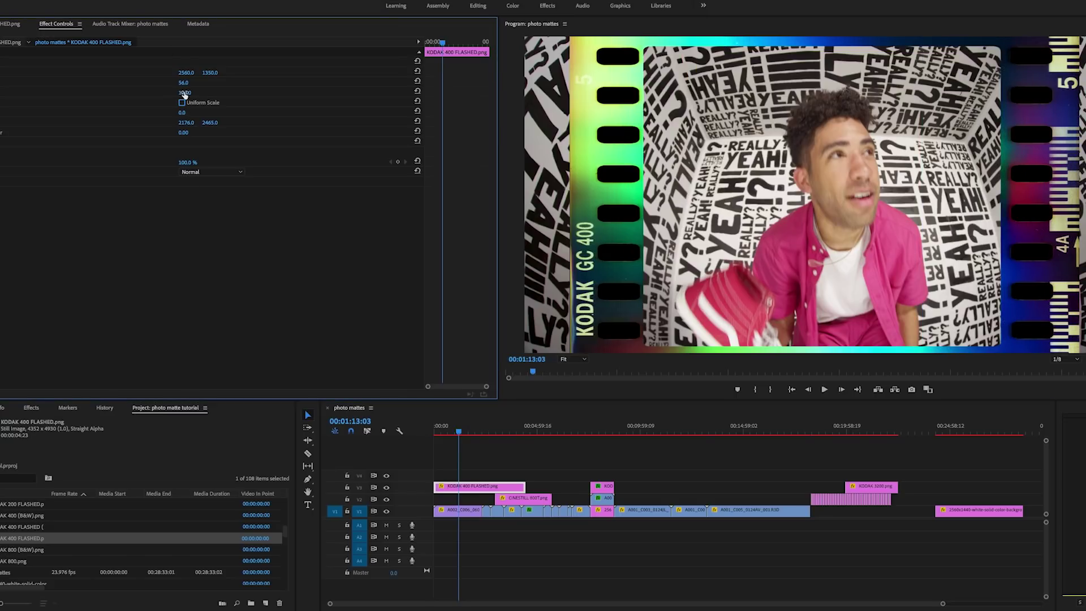
mouse_move(183, 82)
left_mouse_down()
mouse_move(193, 82)
mouse_move(120, 82)
mouse_move(164, 83)
left_mouse_up()
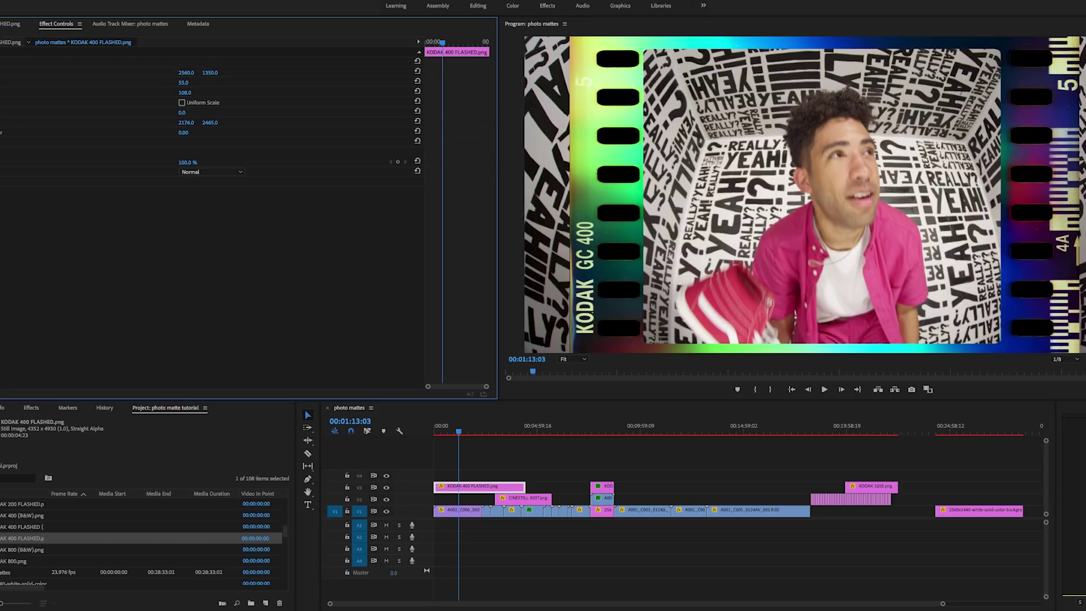
mouse_move(185, 93)
left_mouse_down()
mouse_move(175, 93)
mouse_move(192, 92)
left_mouse_up()
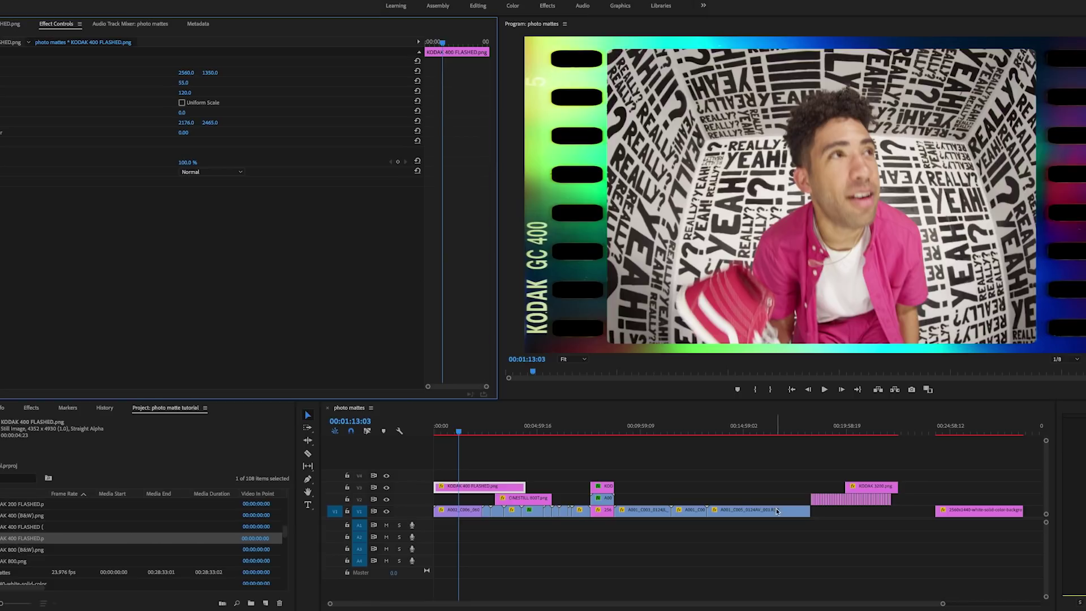
Extend the KODAK 400 FLASHED matte on V3 to the start of the next matte and preview it at 00:03:25:14
left_click_drag(465, 430, 504, 434)
left_click_drag(525, 486, 826, 479)
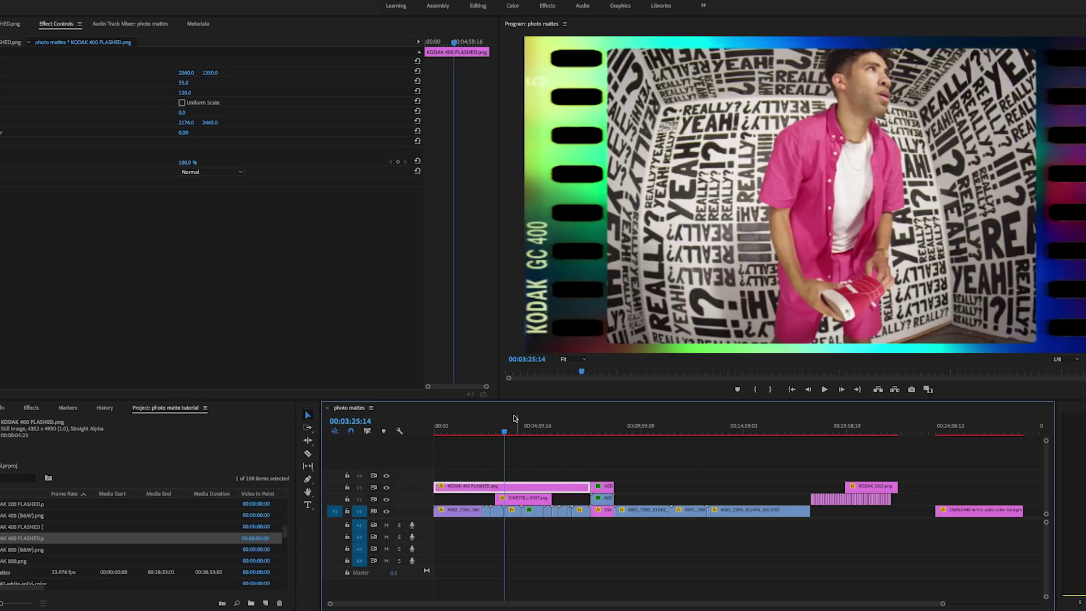